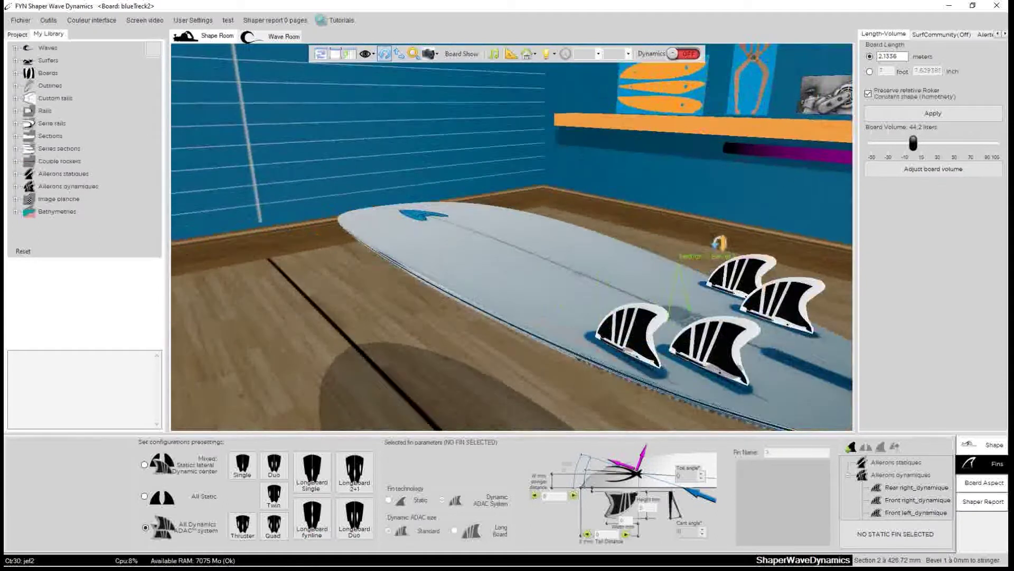
# - Inspect the rear right and rear left dynamic fins on the board's tail, leaving no fin selected
pyautogui.scroll(3, 528, 290)
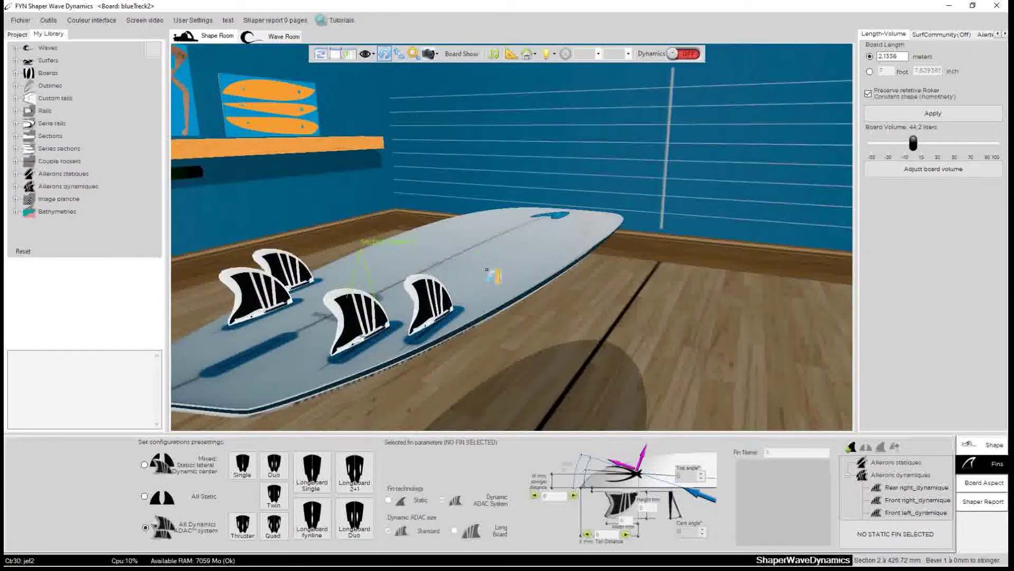
pyautogui.scroll(-2, 475, 288)
pyautogui.click(349, 287)
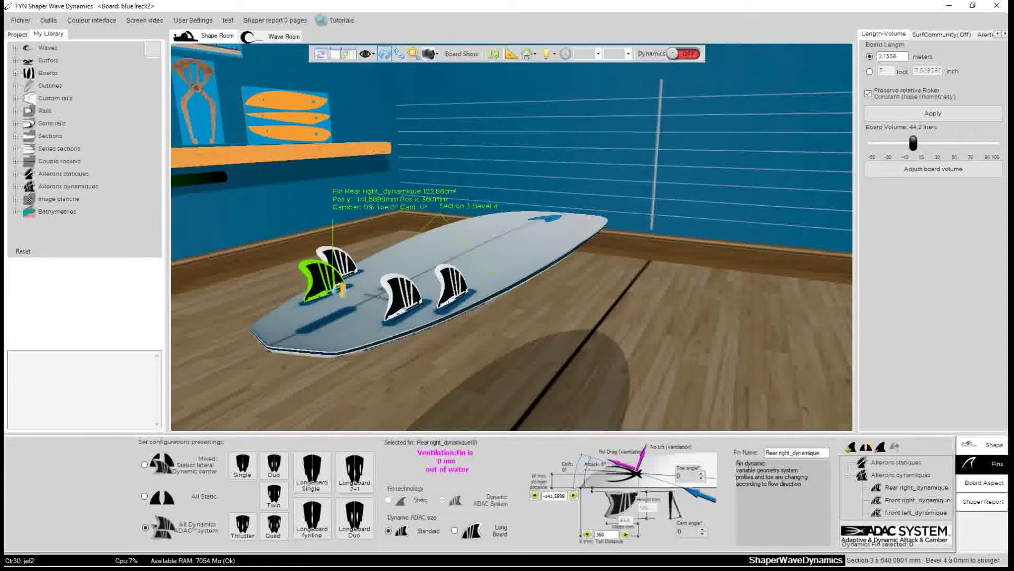
pyautogui.click(402, 295)
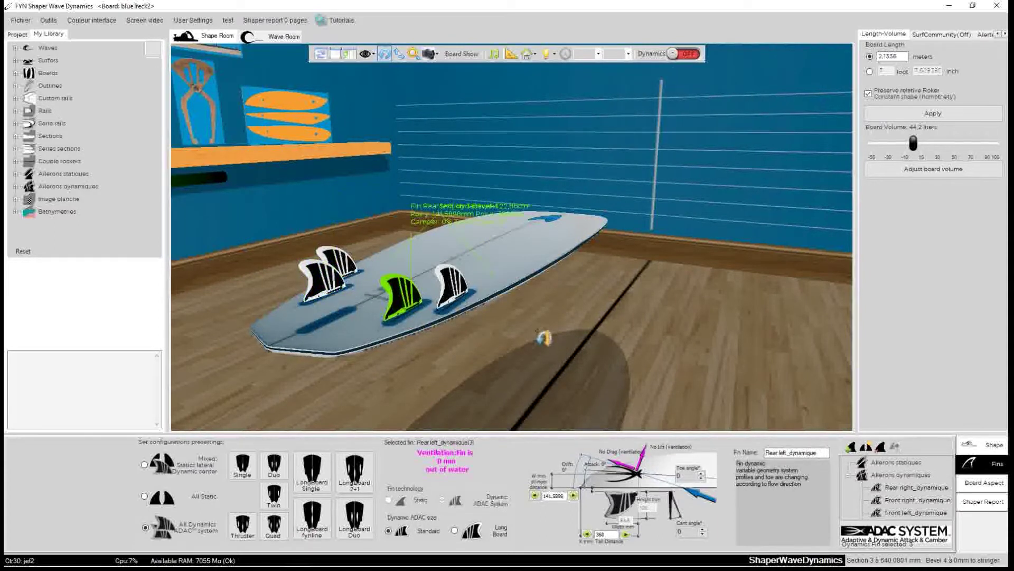
pyautogui.click(538, 339)
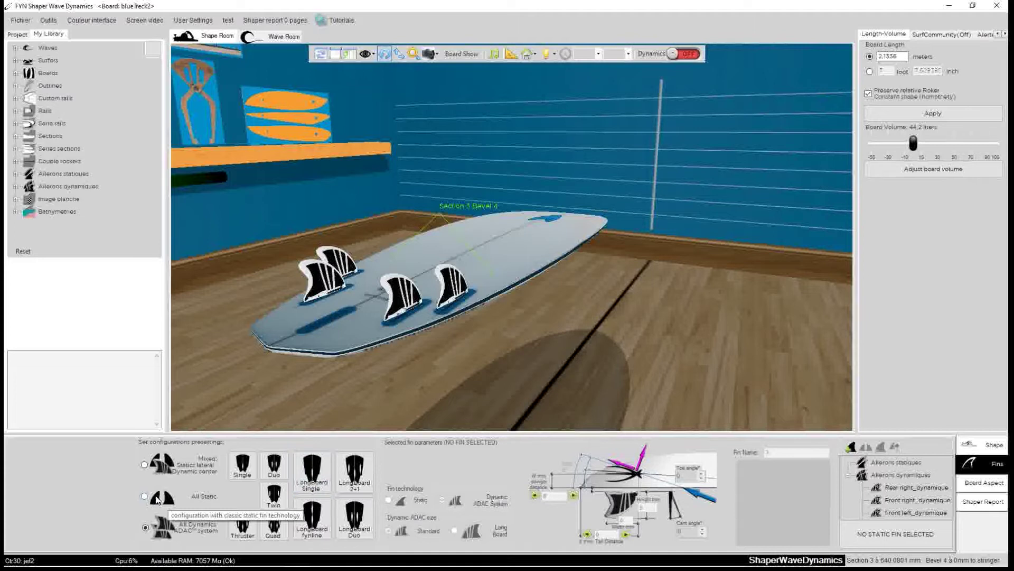
# - Replace the board's existing fins with the All Static single-fin preset configuration
pyautogui.click(151, 498)
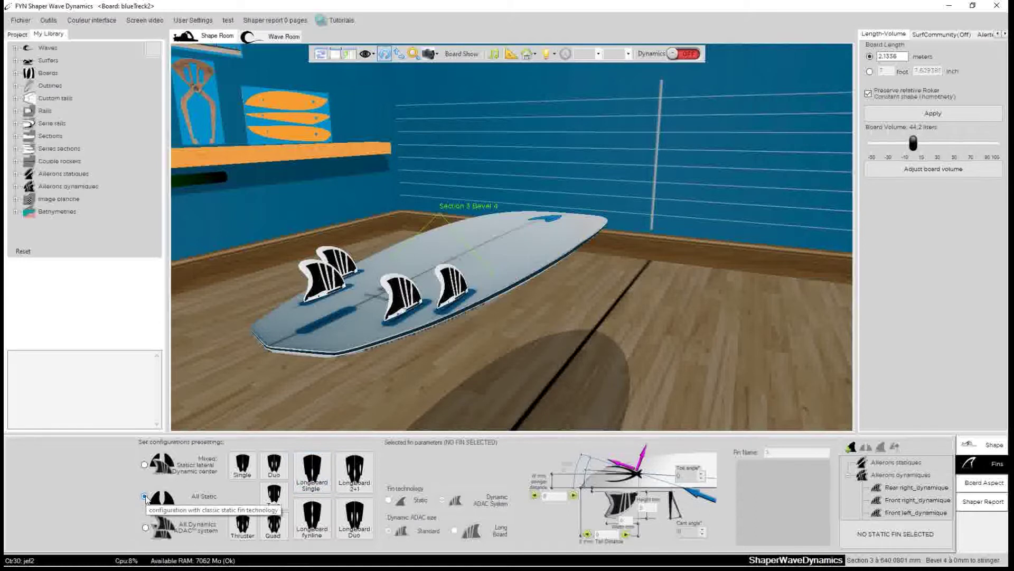
pyautogui.click(243, 465)
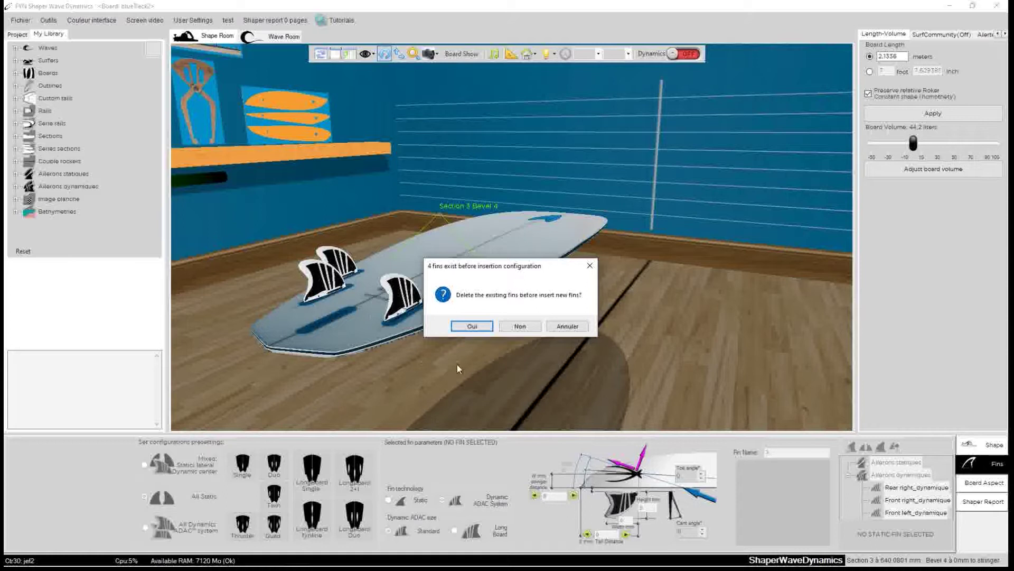
pyautogui.click(473, 326)
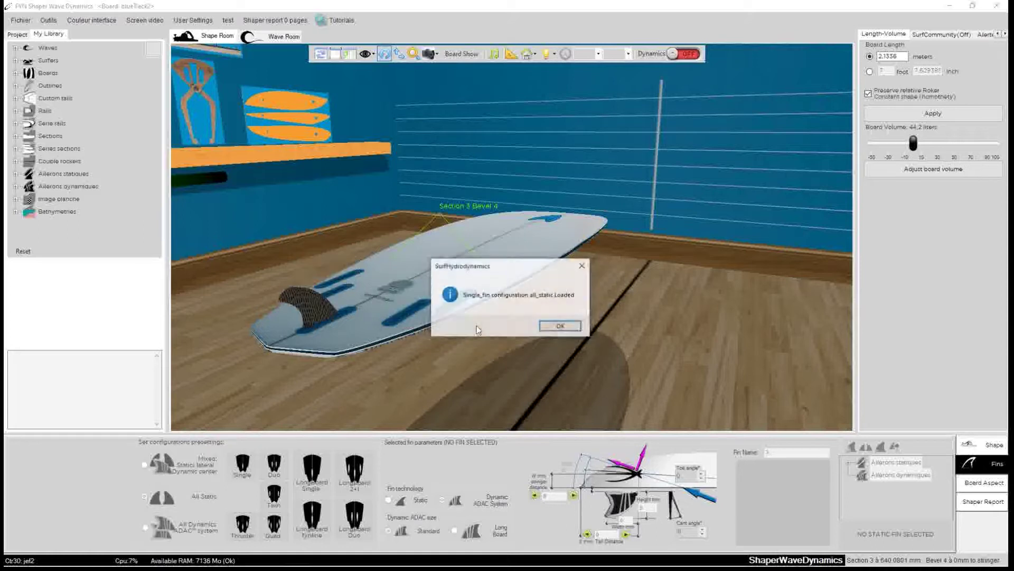
pyautogui.click(573, 326)
# - Select the static single fin on the board and open it in the fin editor
pyautogui.click(317, 301)
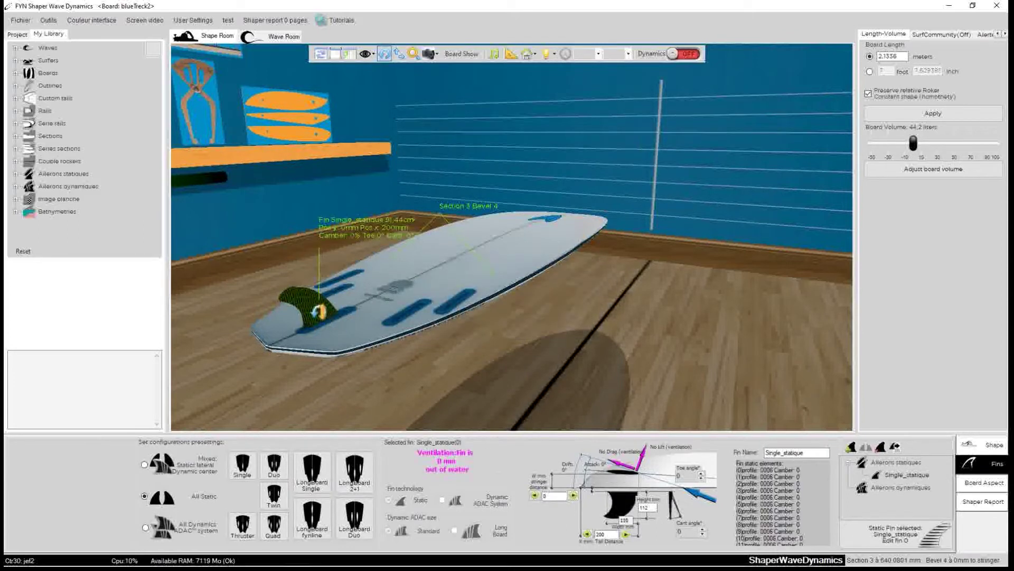
pyautogui.scroll(-3, 344, 312)
pyautogui.scroll(4, 411, 320)
pyautogui.moveTo(274, 318); pyautogui.dragTo(369, 292)
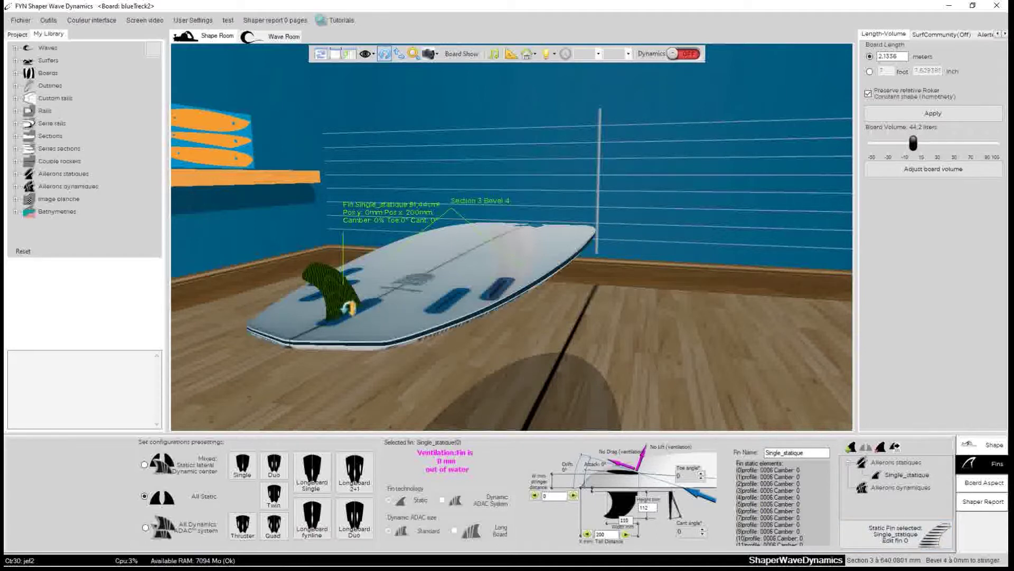
pyautogui.click(886, 477)
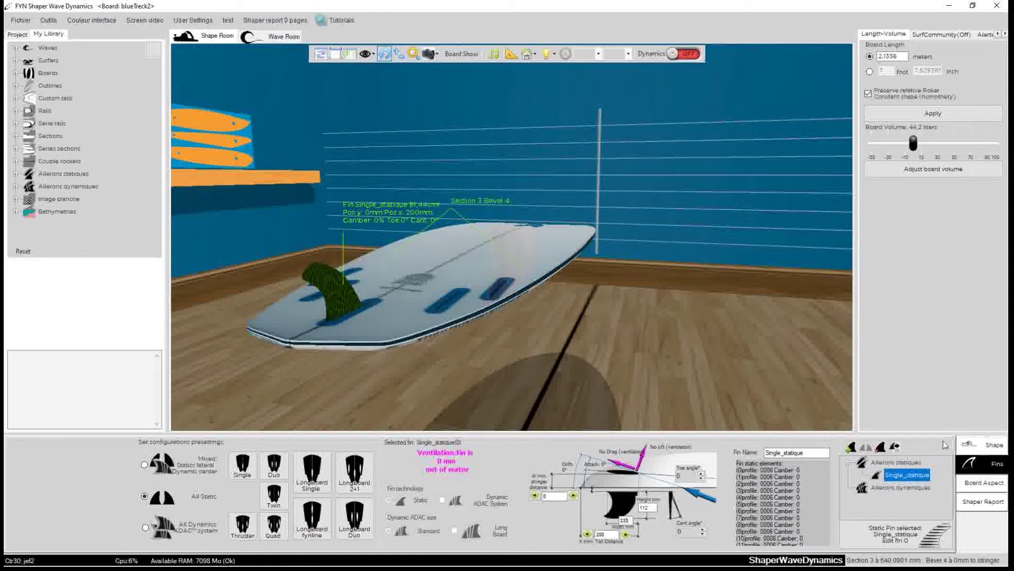
pyautogui.click(892, 537)
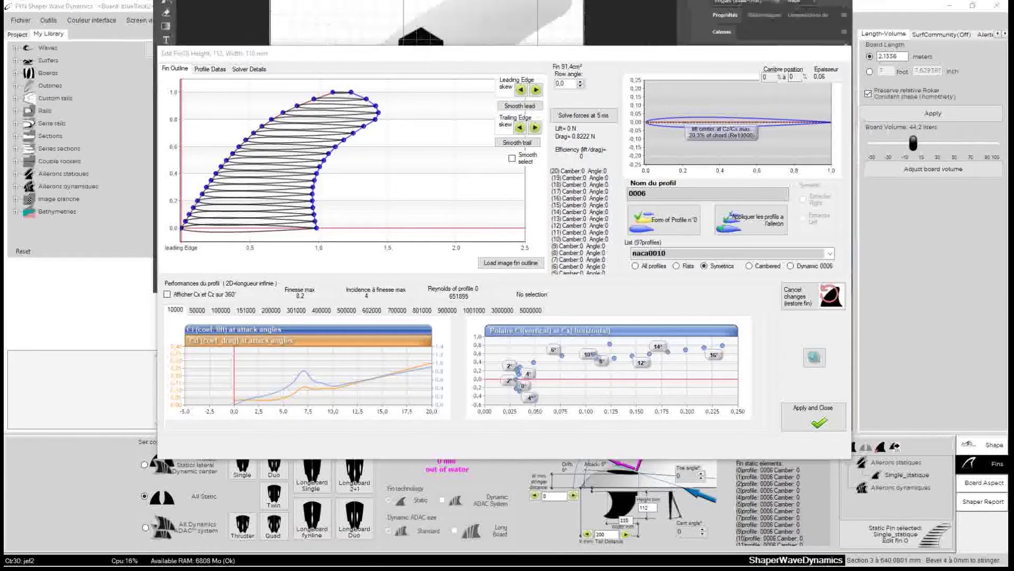
# - Switch to Photoshop and frame a crop tightly around the fin in the image, leaving out its base tabs
pyautogui.moveTo(443, 53); pyautogui.dragTo(404, 0)
pyautogui.moveTo(476, 1); pyautogui.dragTo(489, 58)
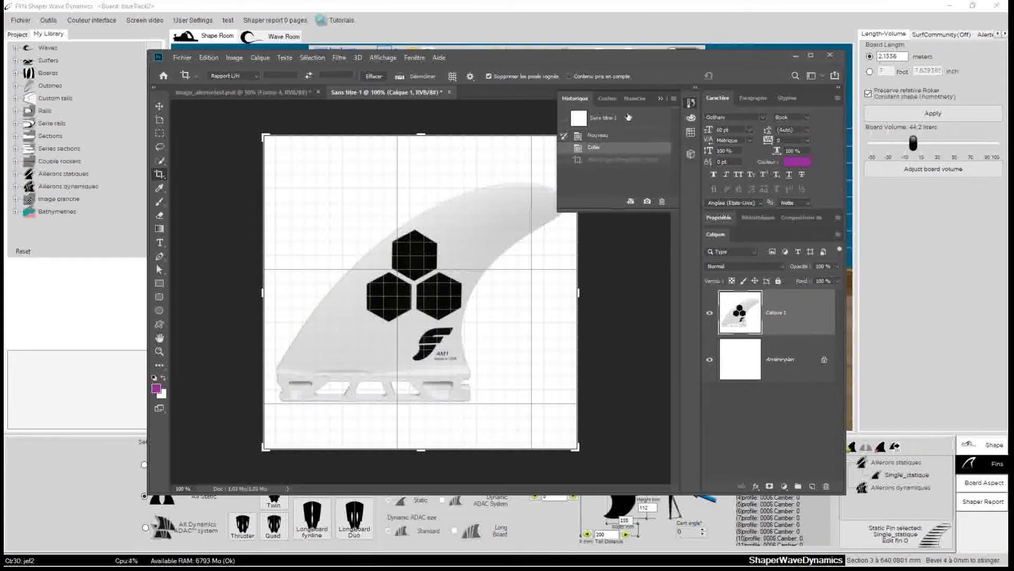
pyautogui.moveTo(845, 140); pyautogui.dragTo(940, 140)
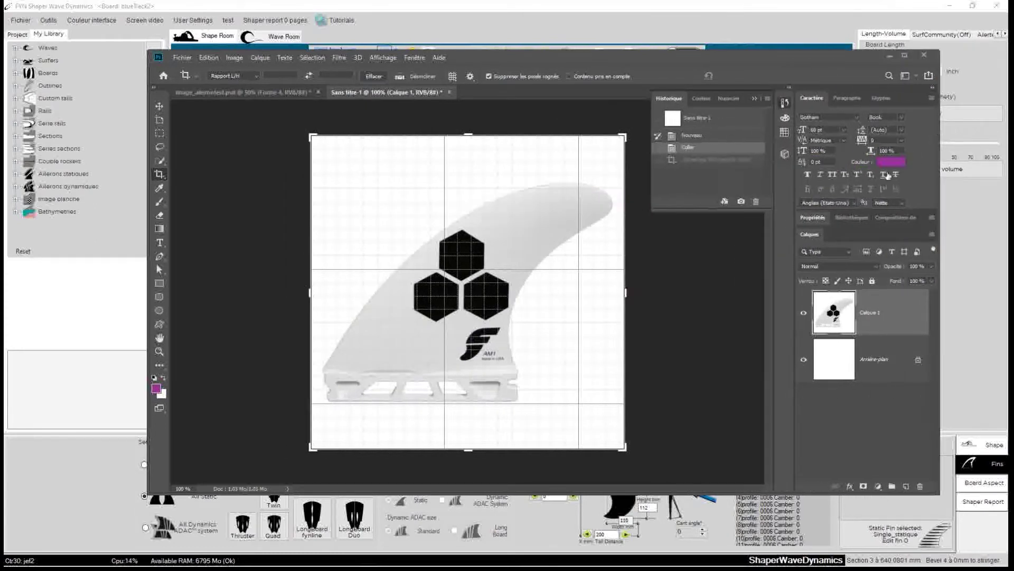
pyautogui.moveTo(483, 446)
pyautogui.mouseDown()
pyautogui.moveTo(467, 446)
pyautogui.moveTo(465, 412)
pyautogui.moveTo(437, 411)
pyautogui.mouseUp()
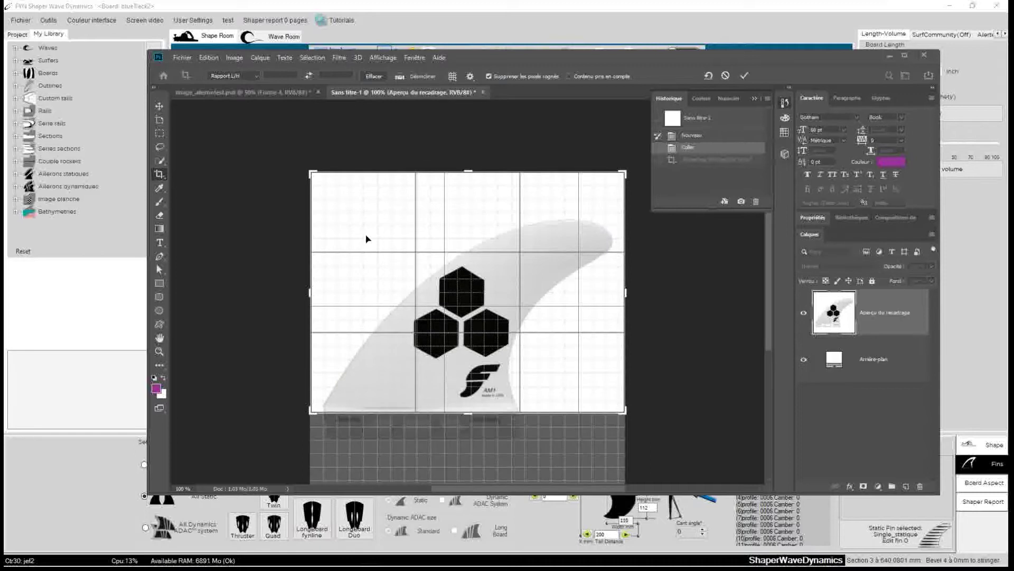
pyautogui.moveTo(311, 294); pyautogui.dragTo(314, 296)
pyautogui.moveTo(468, 173); pyautogui.dragTo(469, 195)
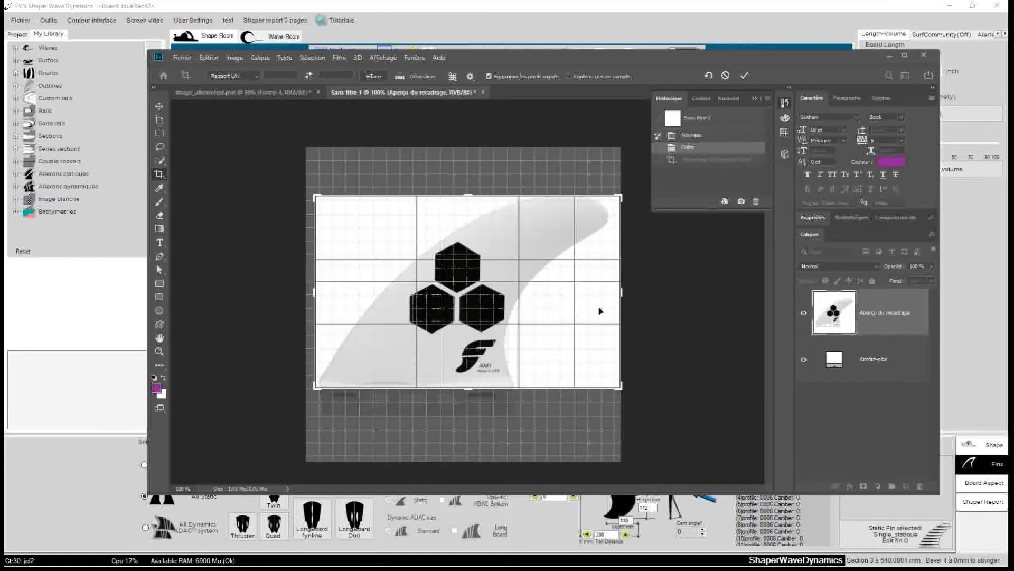
pyautogui.moveTo(620, 292); pyautogui.dragTo(616, 290)
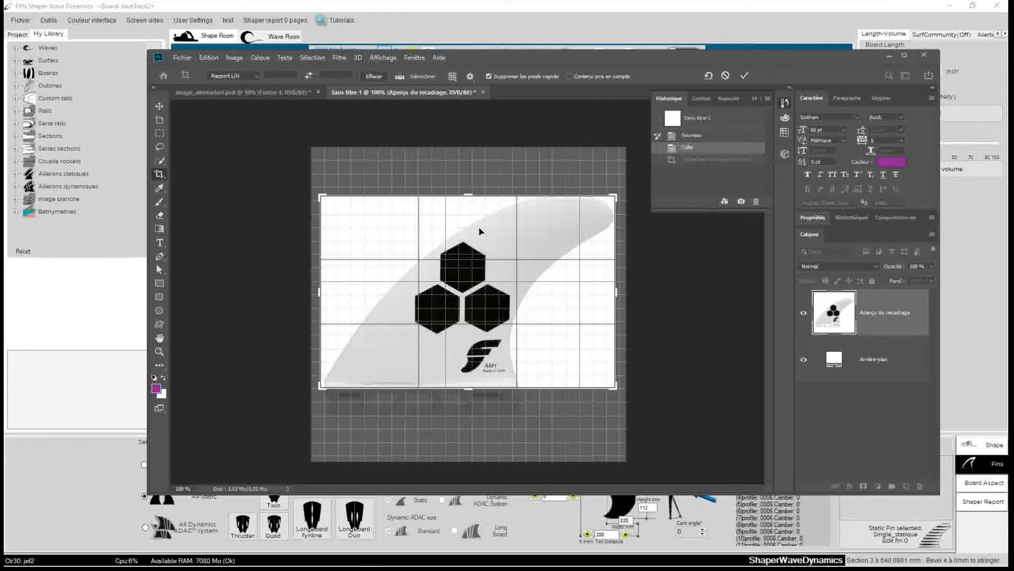
# - Fine-tune the fin image's position inside the crop frame and apply the crop
pyautogui.press('Up')
pyautogui.press('Down')
pyautogui.press('Down')
pyautogui.press('Down')
pyautogui.press('Down')
pyautogui.press('Down')
pyautogui.press('Down')
pyautogui.press('Down')
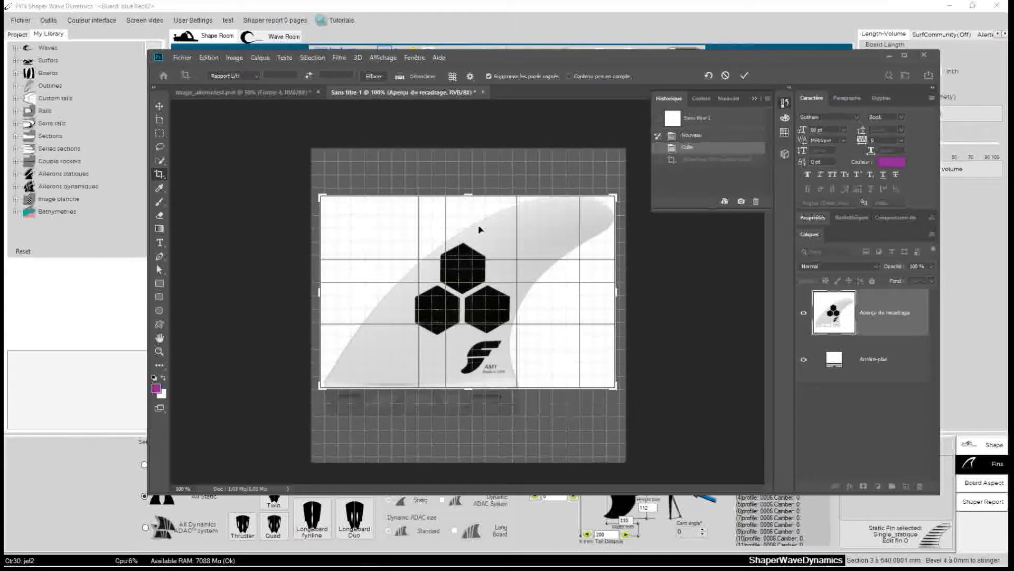
pyautogui.press('Up')
pyautogui.press('Up')
pyautogui.press('Up')
pyautogui.press('Up')
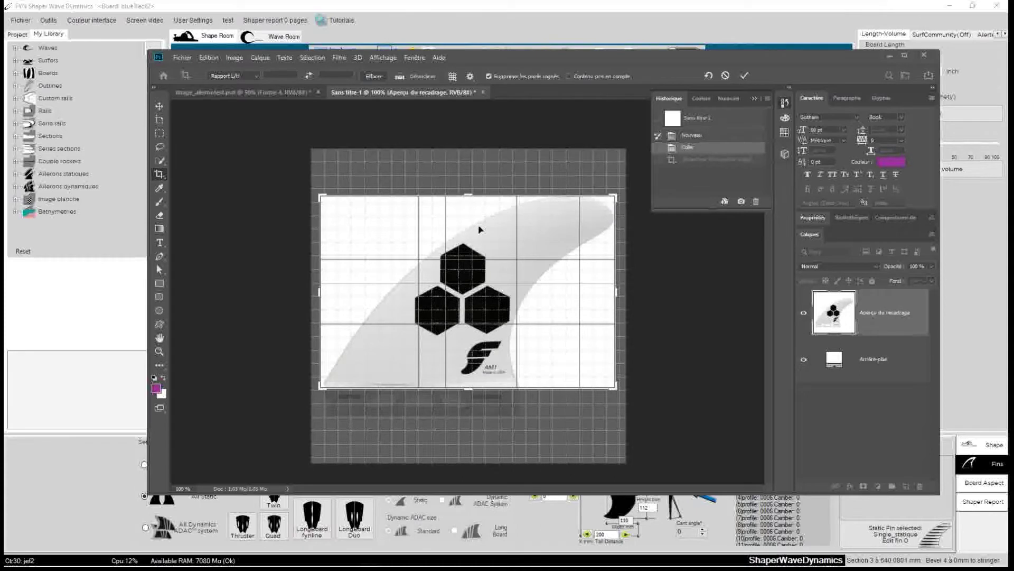
pyautogui.press('Right')
pyautogui.press('Right')
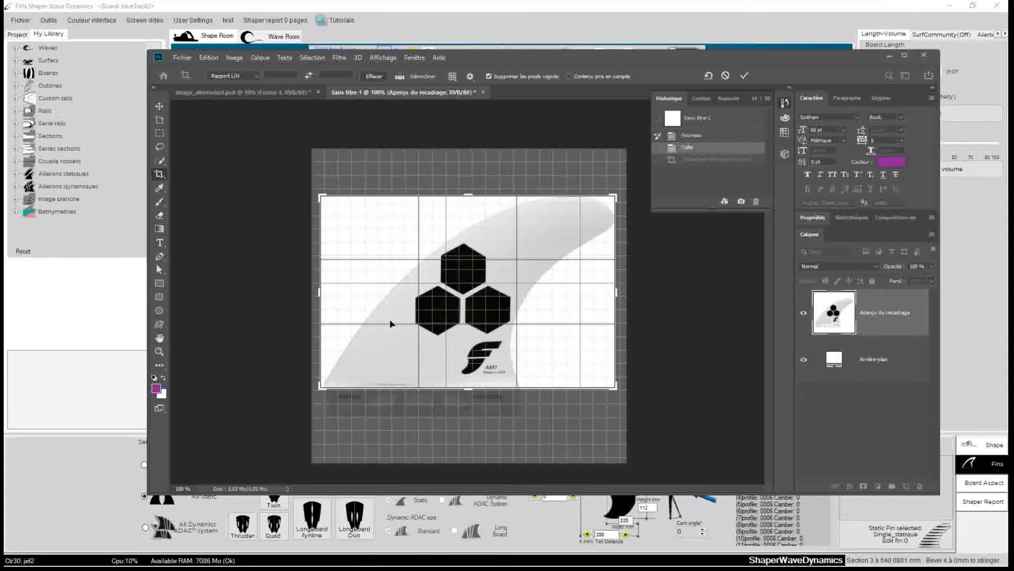
pyautogui.press('Return')
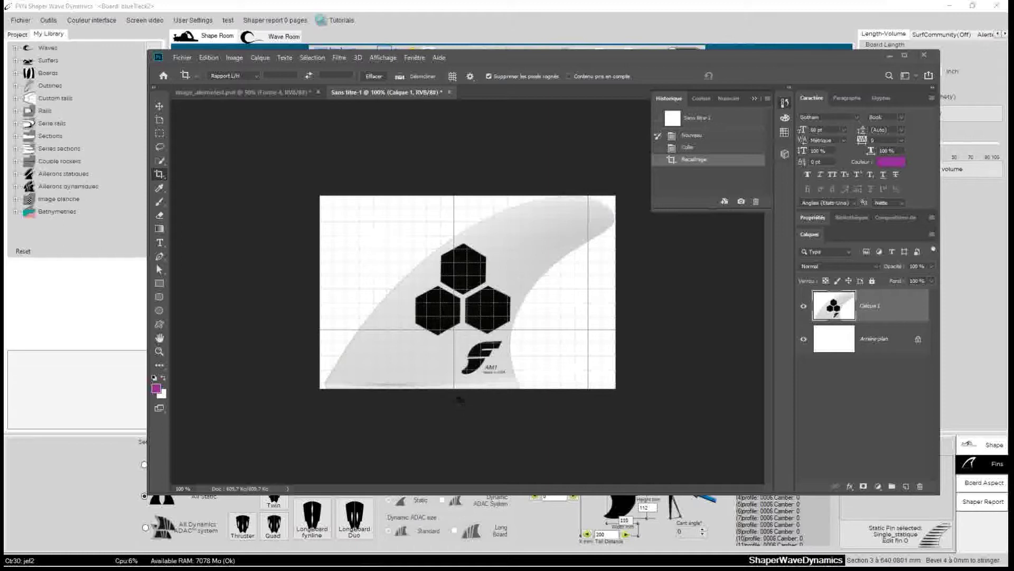
# - Crop a thin strip off the lower edge of the fin image so it ends at the fin's base
pyautogui.click(450, 373)
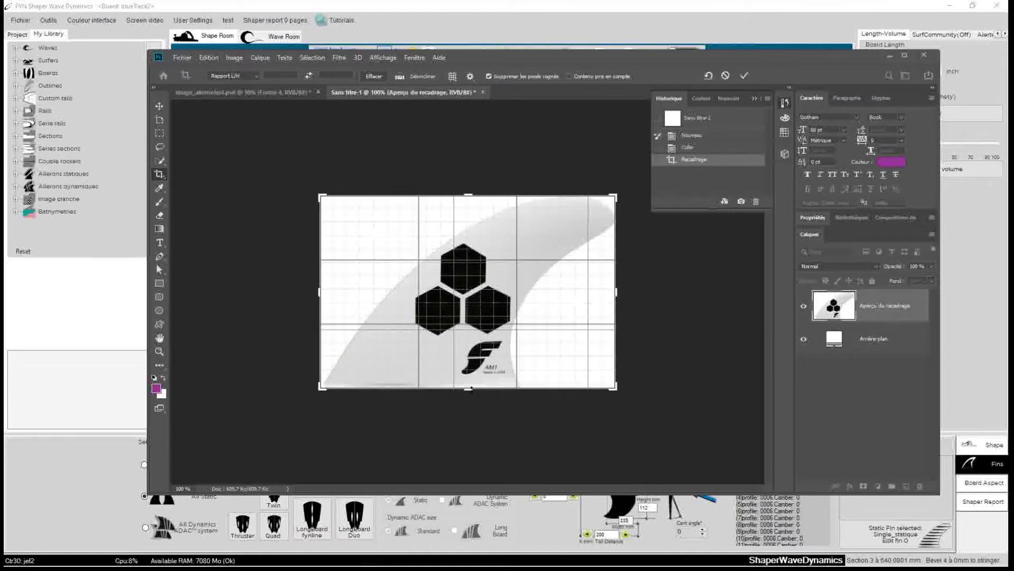
pyautogui.moveTo(469, 389); pyautogui.dragTo(468, 386)
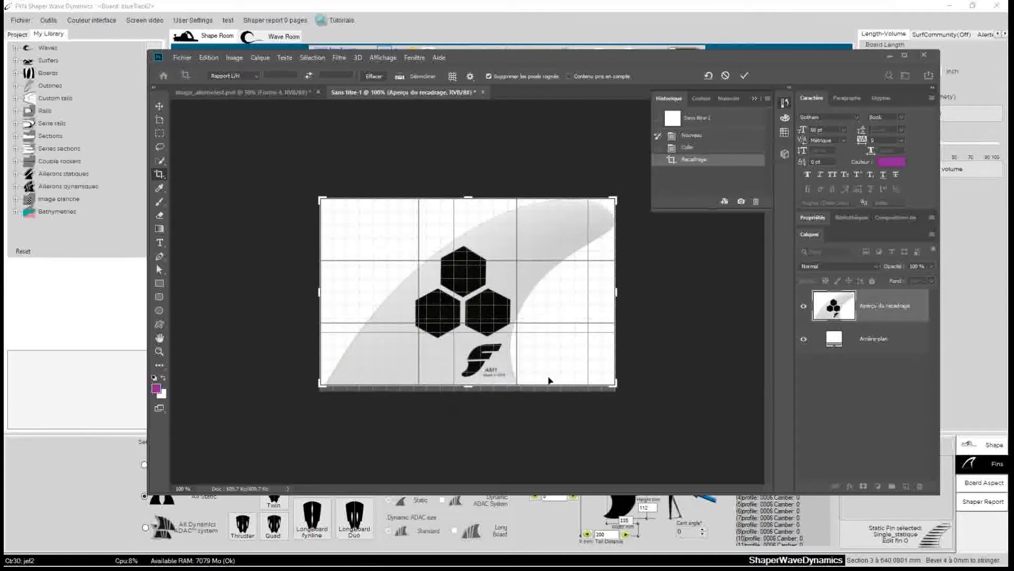
pyautogui.press('Return')
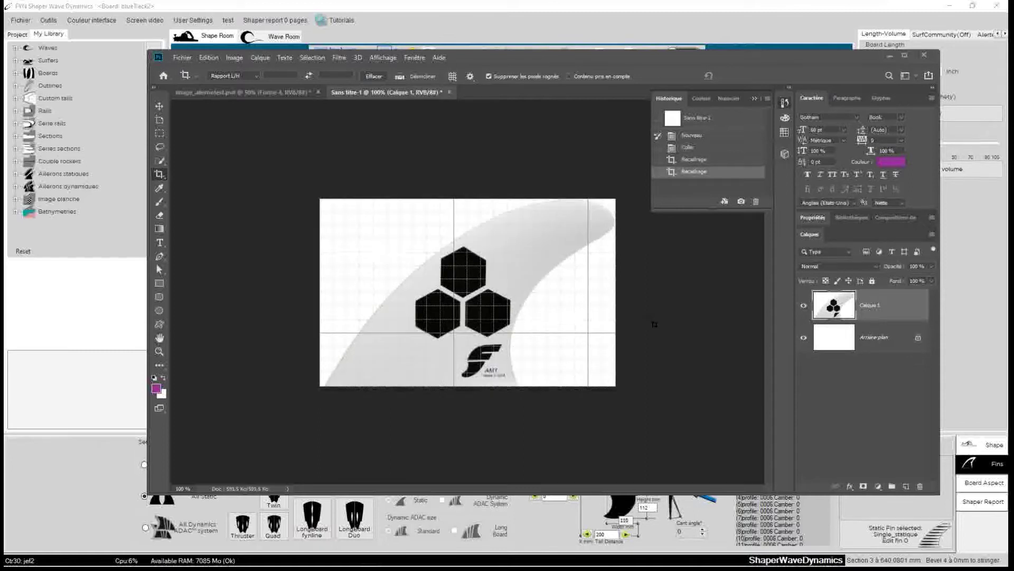
# - Save the cropped image as a JPEG named aileron_future.jpg in the Bureau folder
pyautogui.click(181, 57)
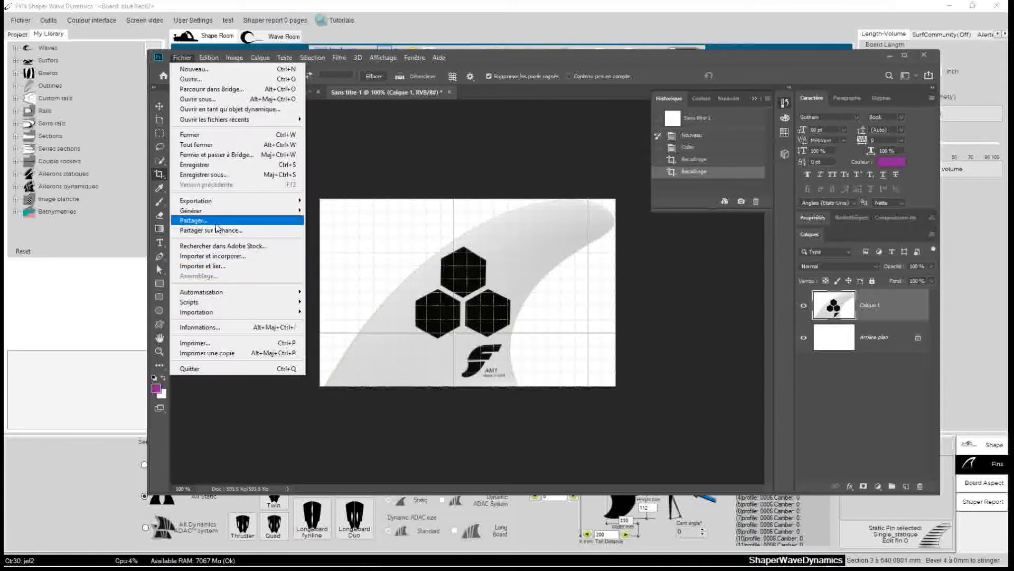
pyautogui.click(211, 174)
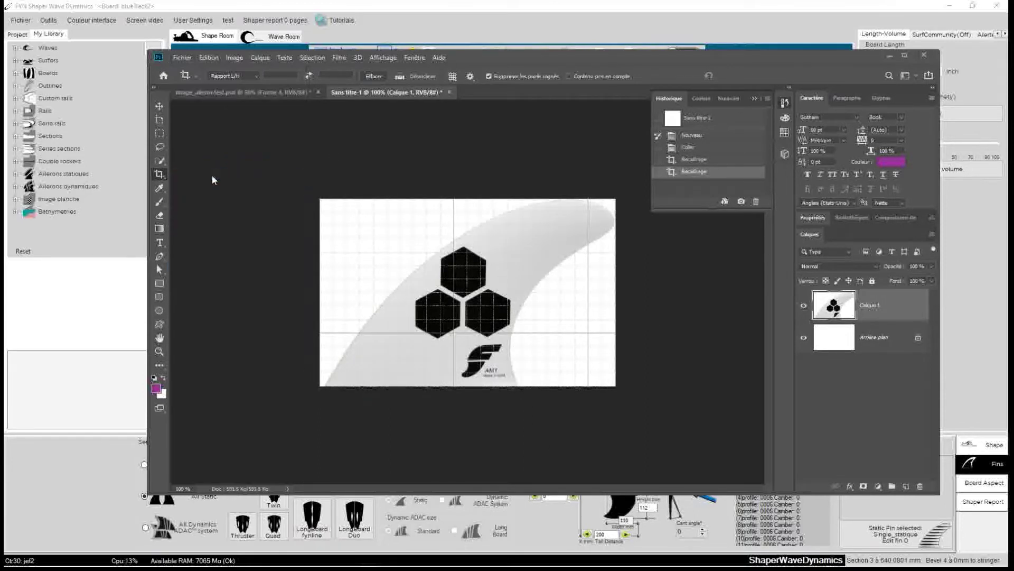
pyautogui.scroll(-7, 291, 419)
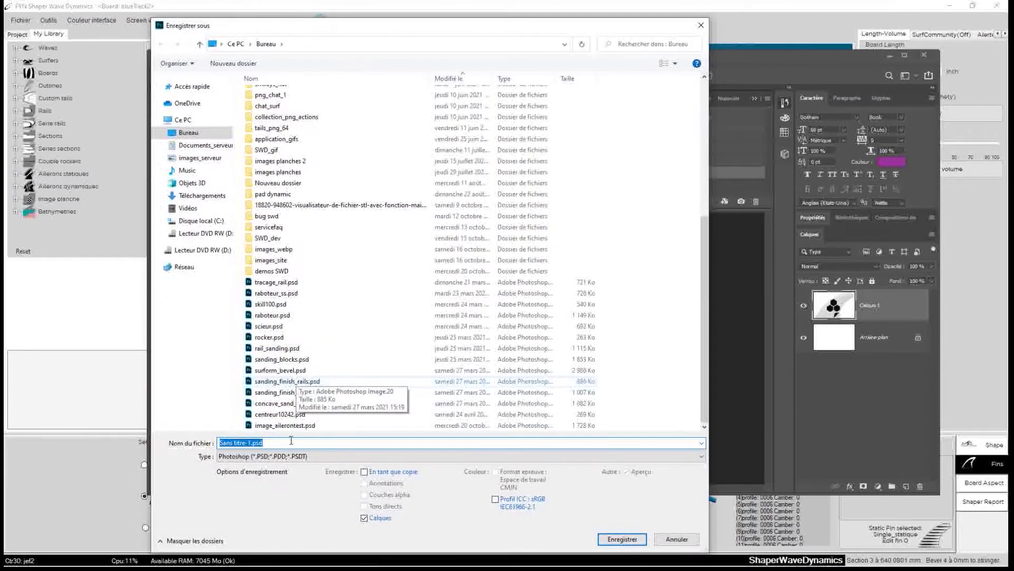
pyautogui.click(272, 455)
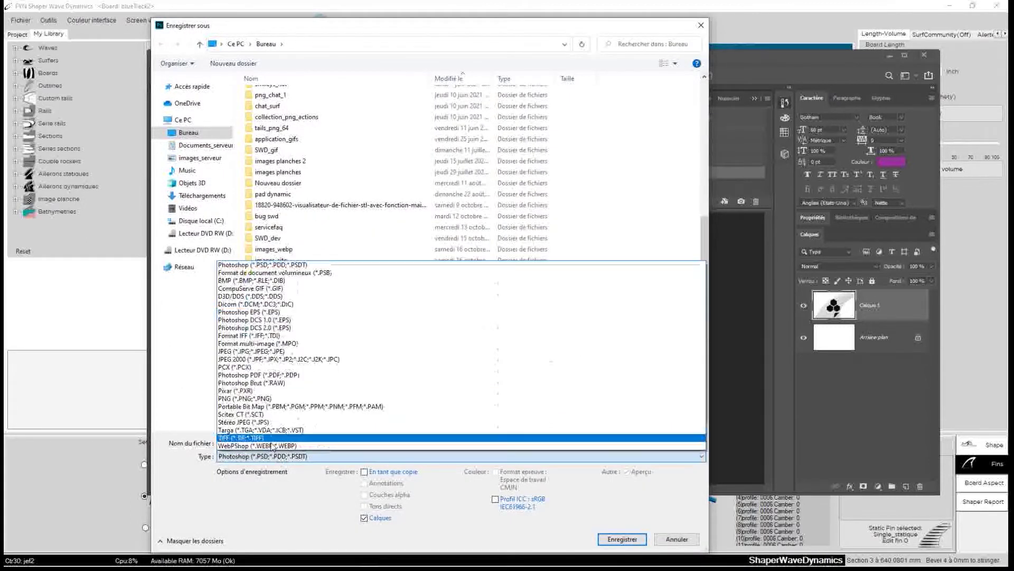
pyautogui.click(252, 352)
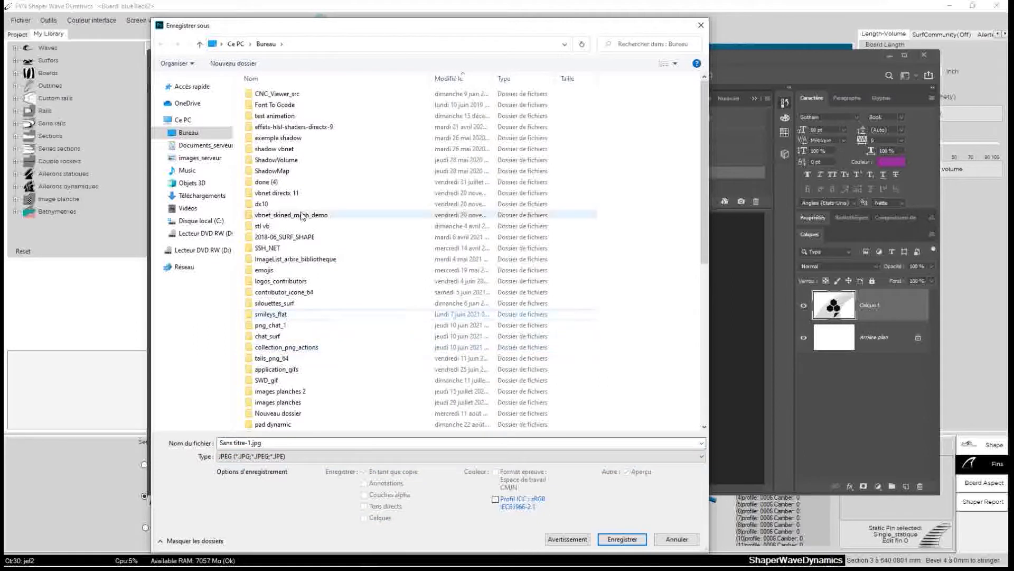
pyautogui.click(244, 444)
pyautogui.moveTo(250, 444); pyautogui.dragTo(172, 448)
pyautogui.write('aileron_futu')
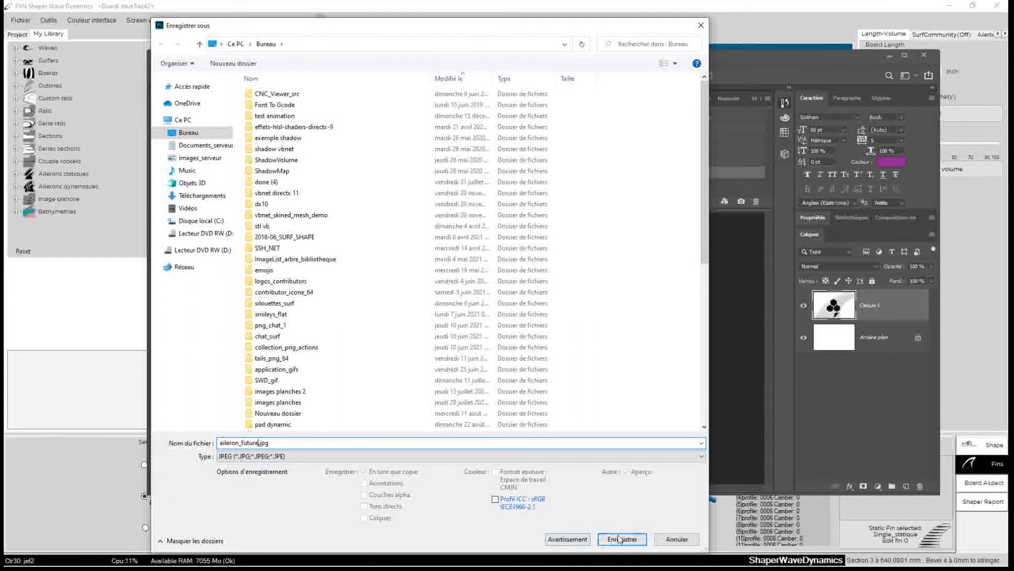
pyautogui.click(603, 541)
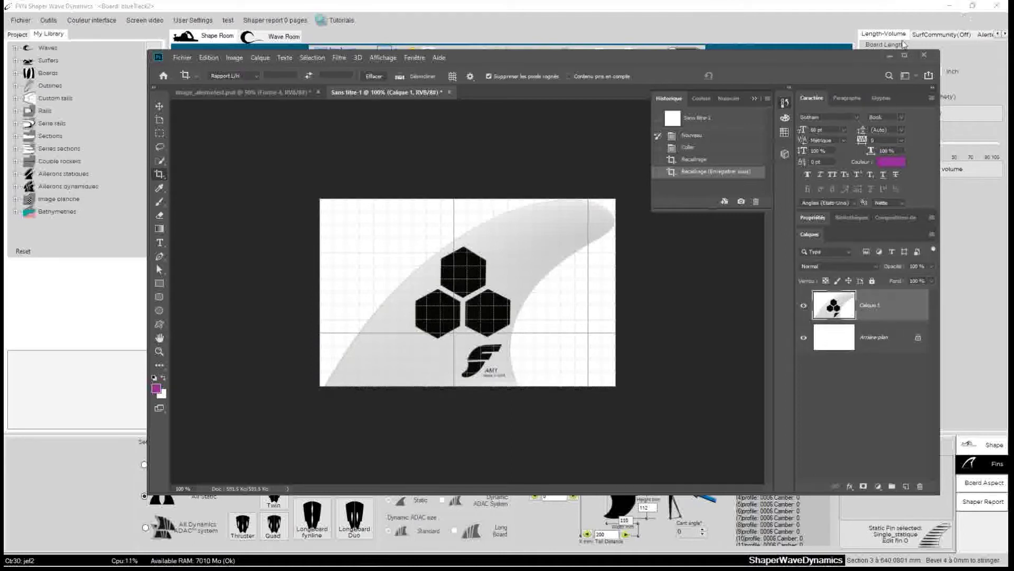
# - Return to the board software and load aileron_future.jpg from the Bureau folder as the single fin's outline image
pyautogui.click(890, 55)
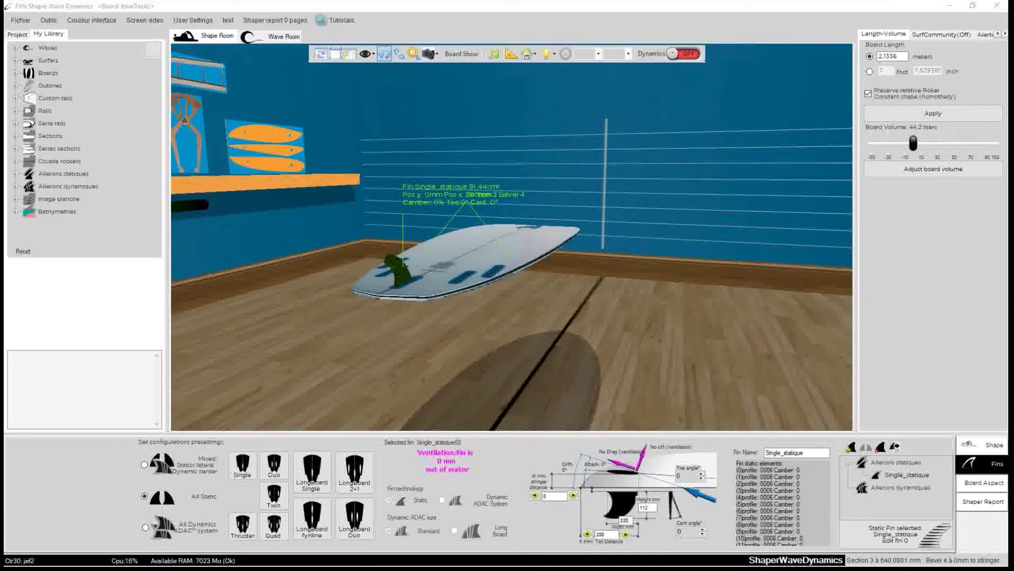
pyautogui.moveTo(523, 0); pyautogui.dragTo(397, 58)
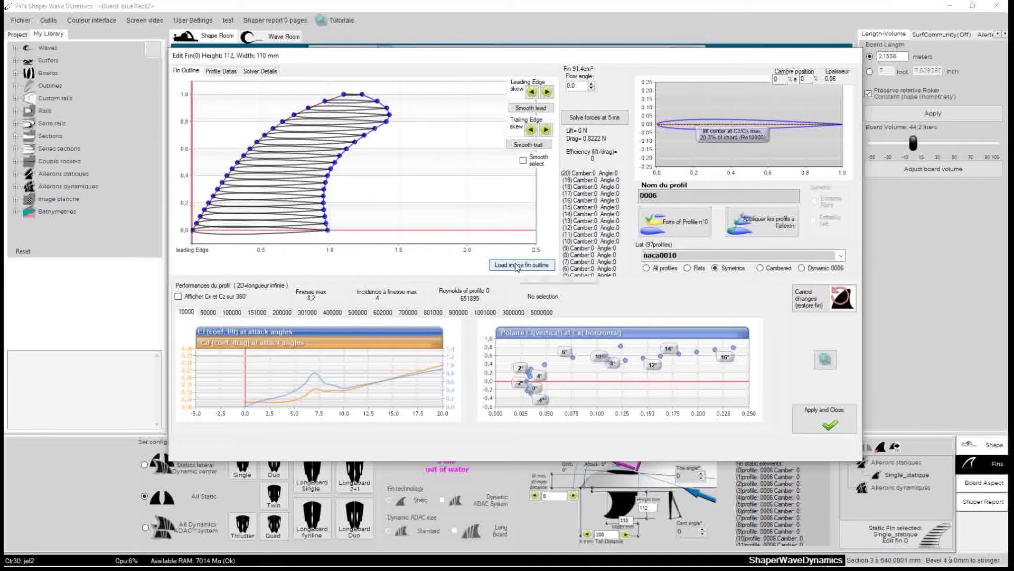
pyautogui.click(531, 266)
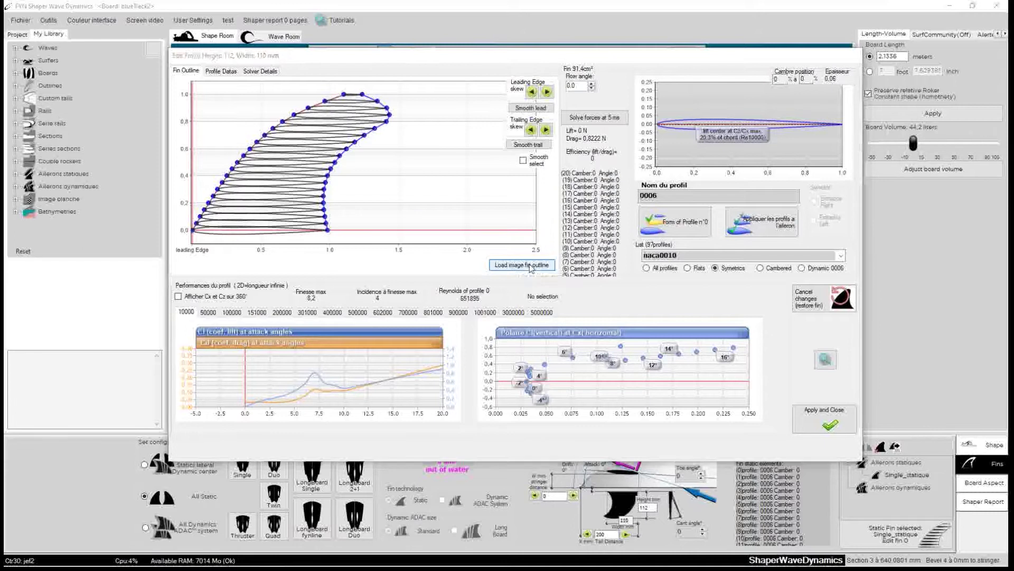
pyautogui.scroll(-10, 507, 242)
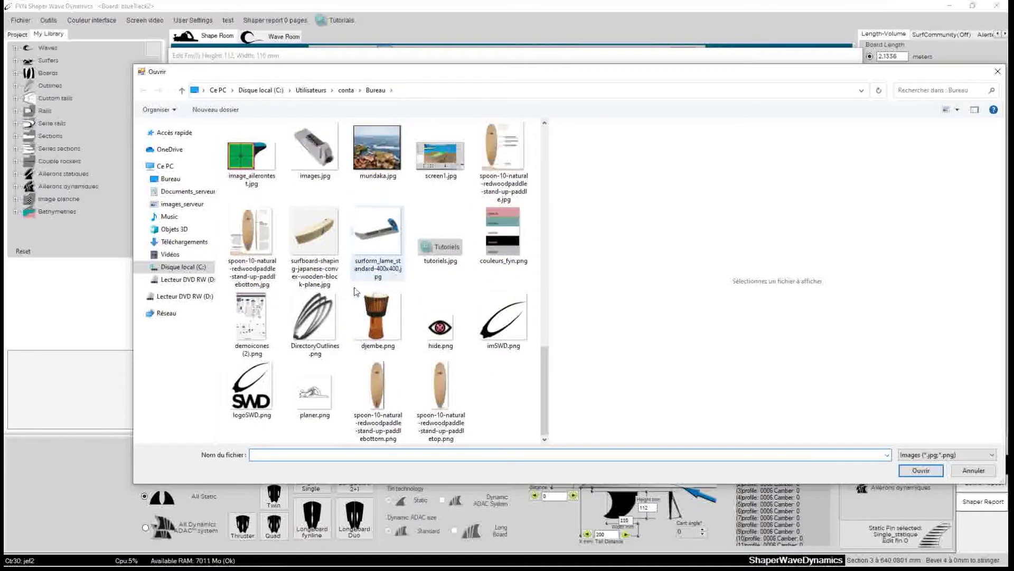
pyautogui.scroll(3, 403, 230)
pyautogui.scroll(3, 403, 229)
pyautogui.scroll(-2, 403, 233)
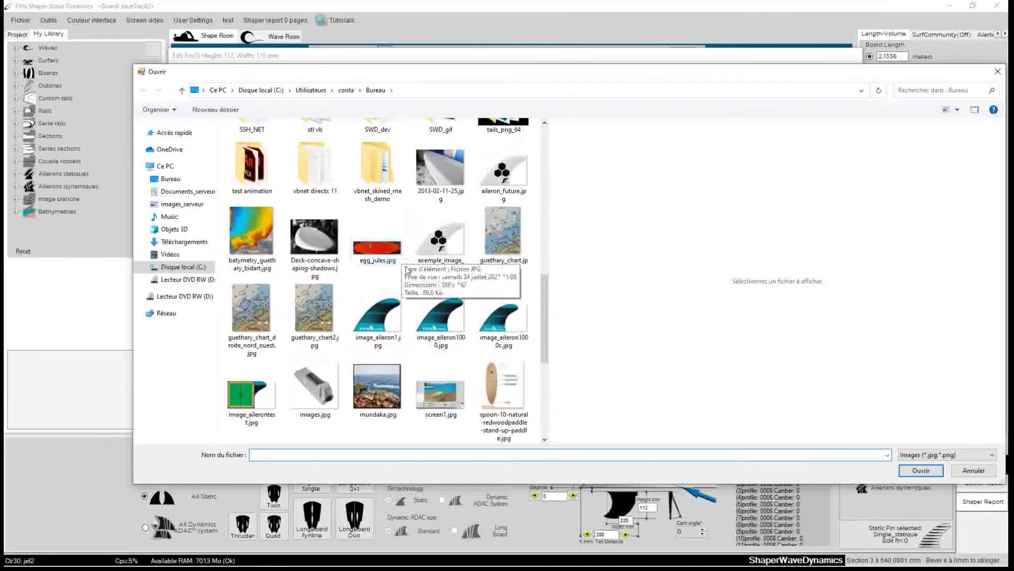
pyautogui.click(508, 182)
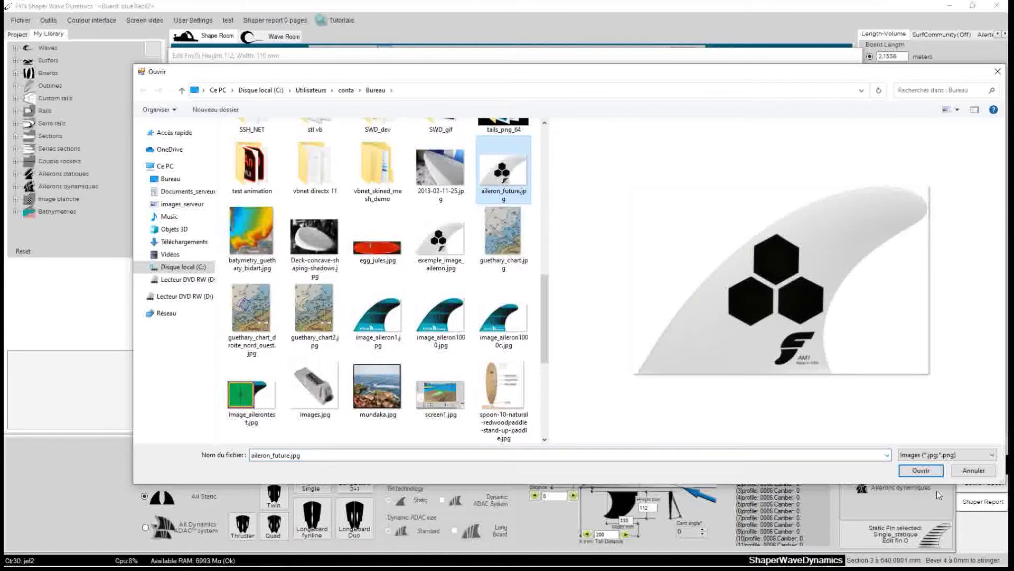
pyautogui.click(920, 470)
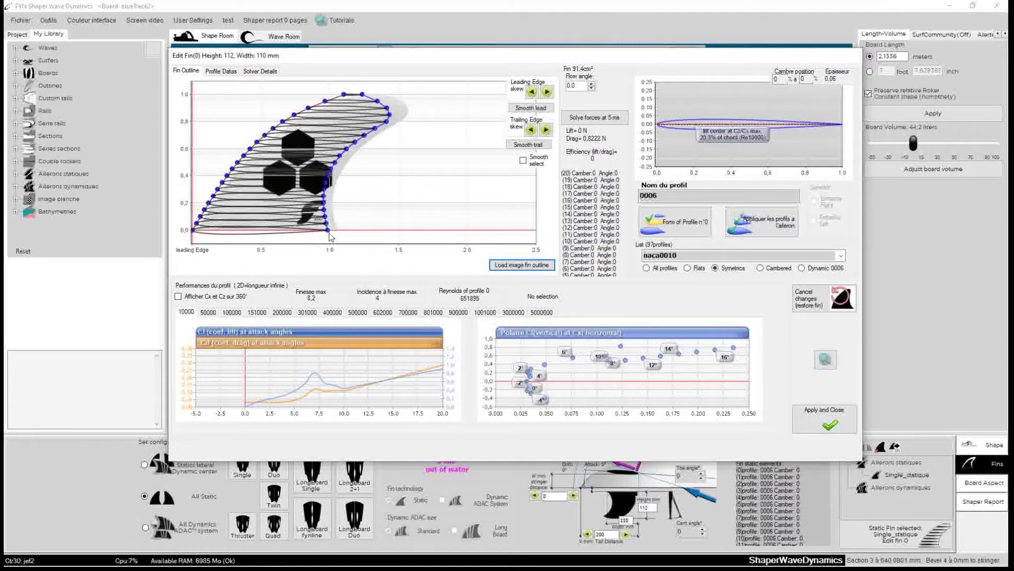
# - Move the fin's base and lower trailing-edge points outward to match the fin image, widening the base to 119 mm
pyautogui.moveTo(327, 231); pyautogui.dragTo(334, 210)
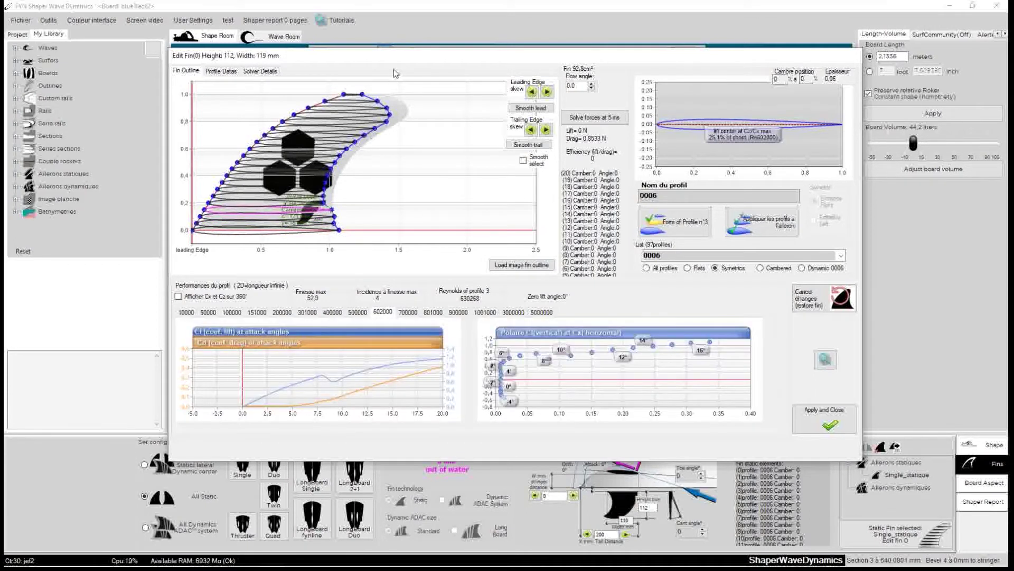
pyautogui.moveTo(396, 55); pyautogui.dragTo(446, 317)
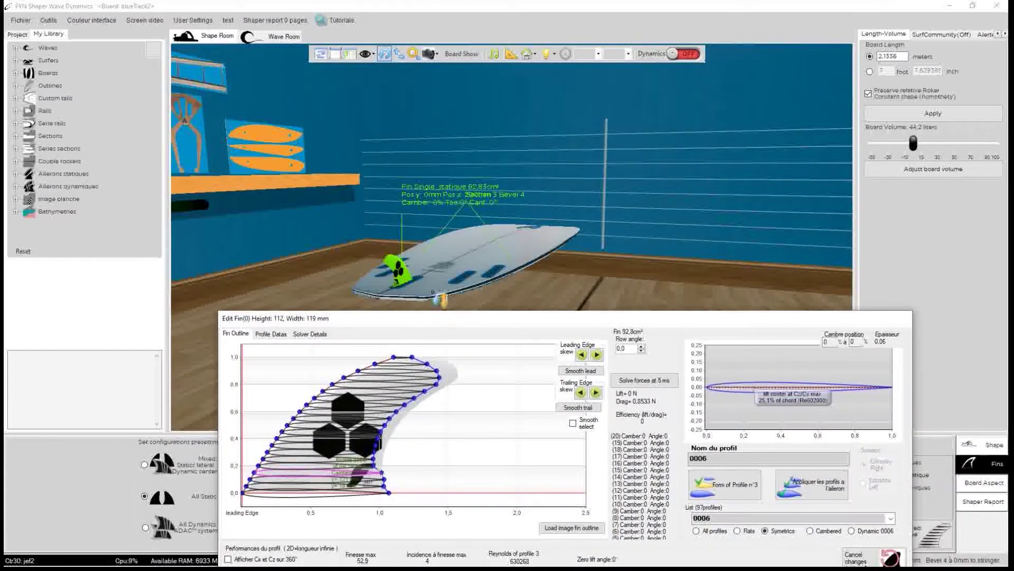
pyautogui.moveTo(475, 270); pyautogui.dragTo(478, 285)
pyautogui.scroll(5, 571, 272)
pyautogui.moveTo(571, 271); pyautogui.dragTo(108, 130)
pyautogui.moveTo(327, 231); pyautogui.dragTo(181, 162)
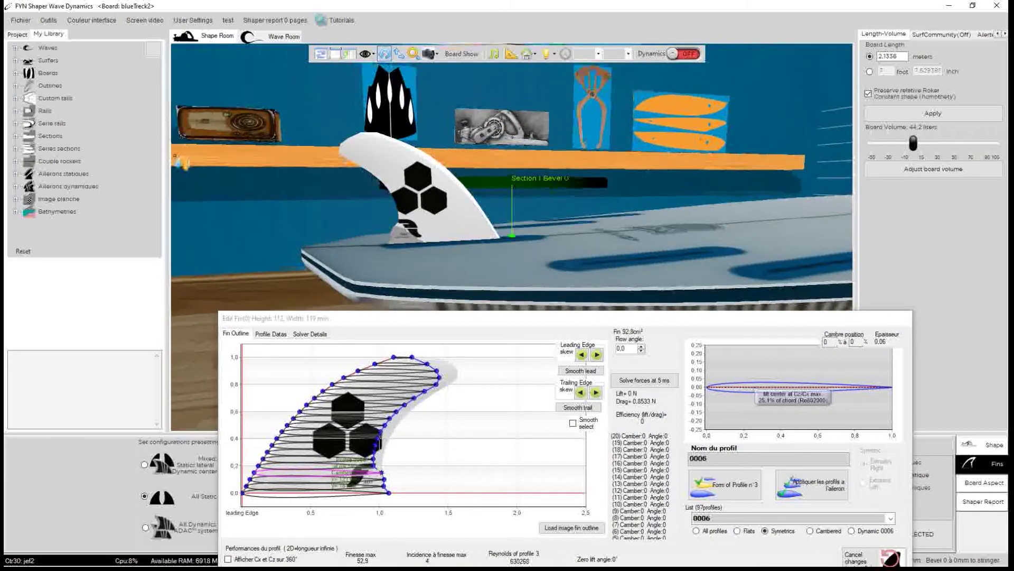
pyautogui.moveTo(375, 458); pyautogui.dragTo(380, 467)
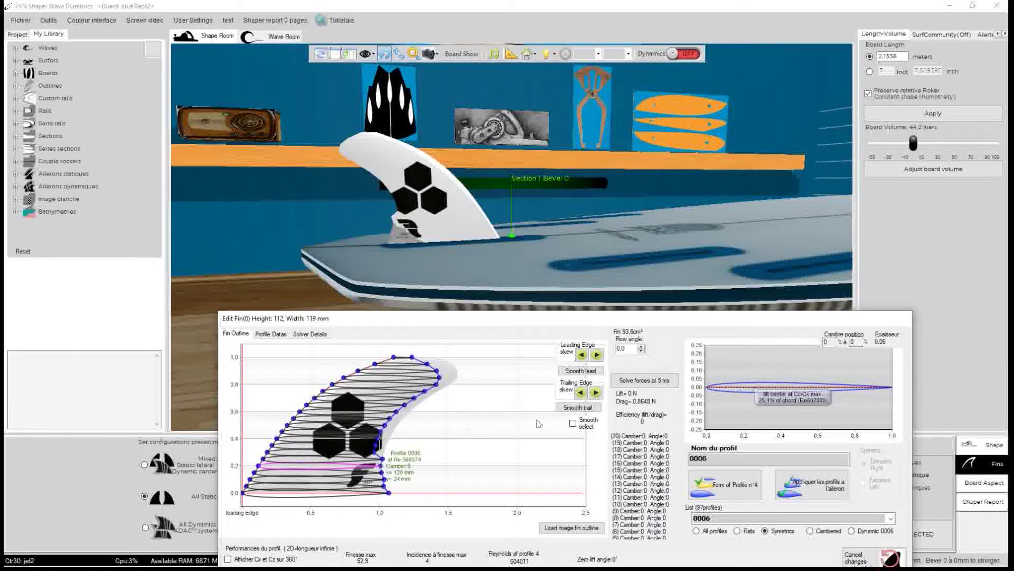
# - With smooth selection on, reshape the fin's tip, leading edge and trailing edge to roughly follow the background image
pyautogui.moveTo(515, 322); pyautogui.dragTo(515, 122)
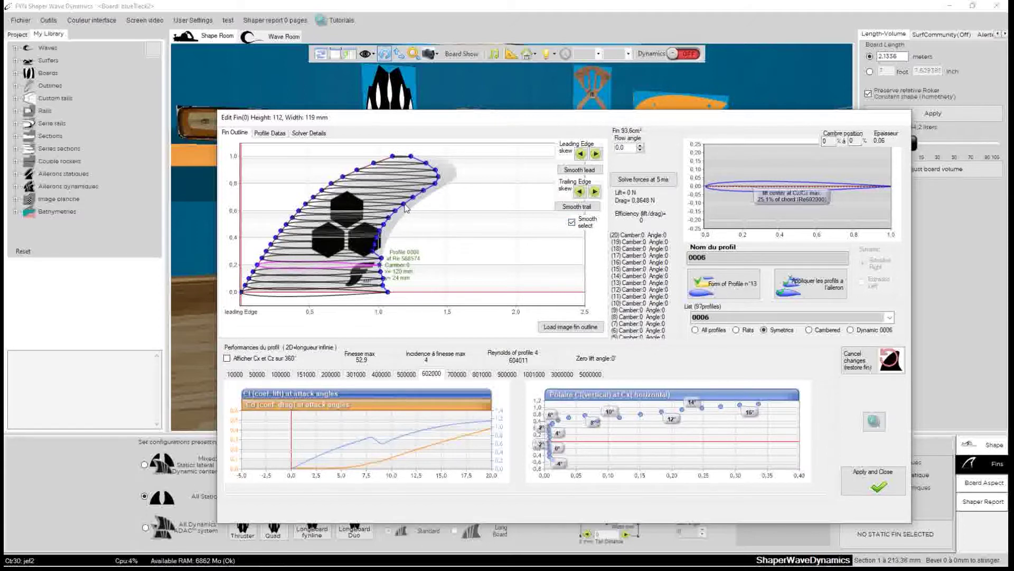
pyautogui.click(432, 191)
pyautogui.moveTo(438, 183); pyautogui.dragTo(410, 157)
pyautogui.moveTo(343, 177); pyautogui.dragTo(361, 177)
pyautogui.moveTo(303, 210); pyautogui.dragTo(312, 212)
pyautogui.moveTo(274, 244); pyautogui.dragTo(294, 231)
pyautogui.moveTo(377, 238); pyautogui.dragTo(398, 237)
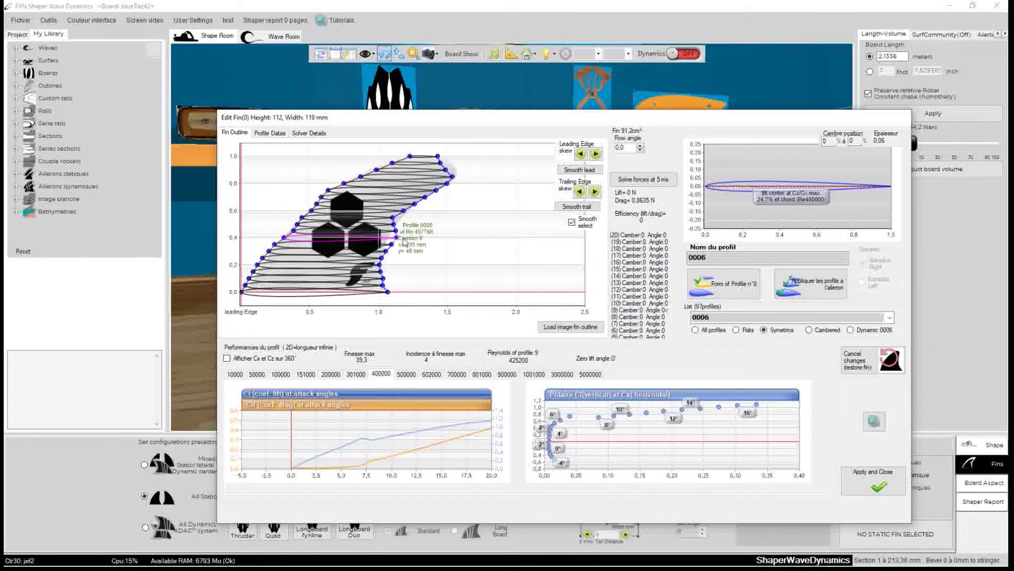
pyautogui.moveTo(442, 164); pyautogui.dragTo(466, 173)
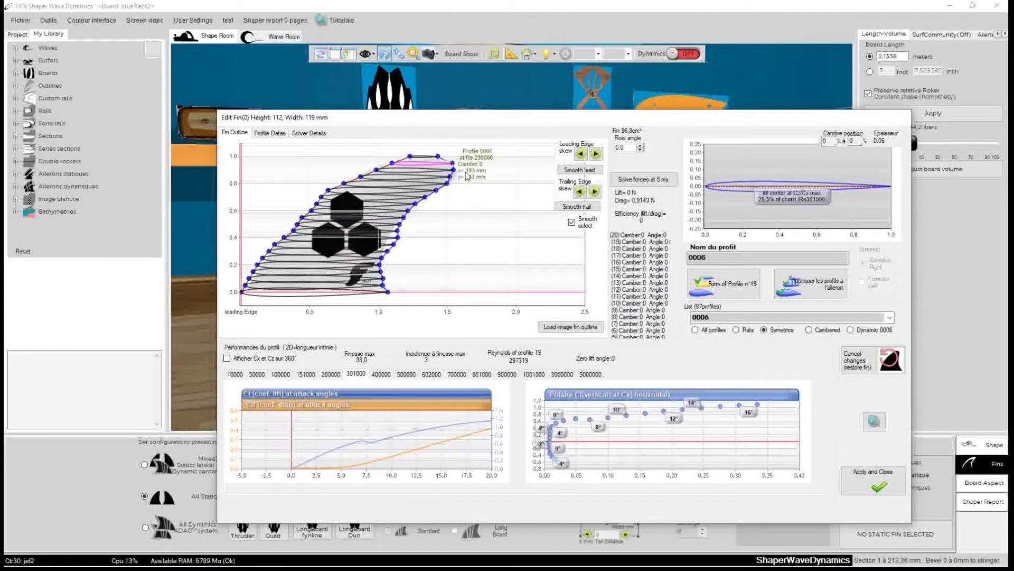
# - Smooth the fin's leading edge four times and its trailing edge twice
pyautogui.click(590, 170)
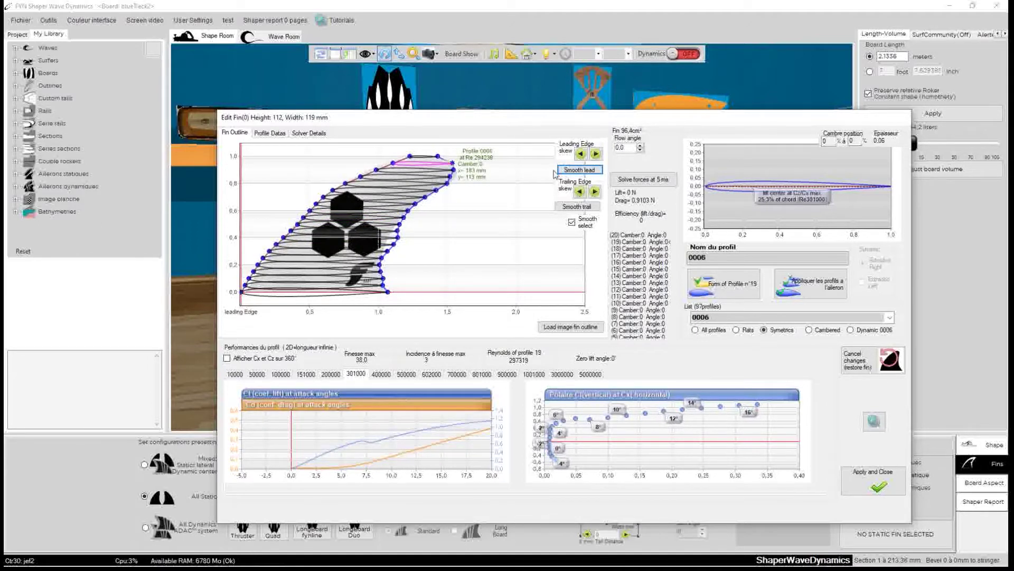
pyautogui.click(582, 173)
pyautogui.click(582, 173)
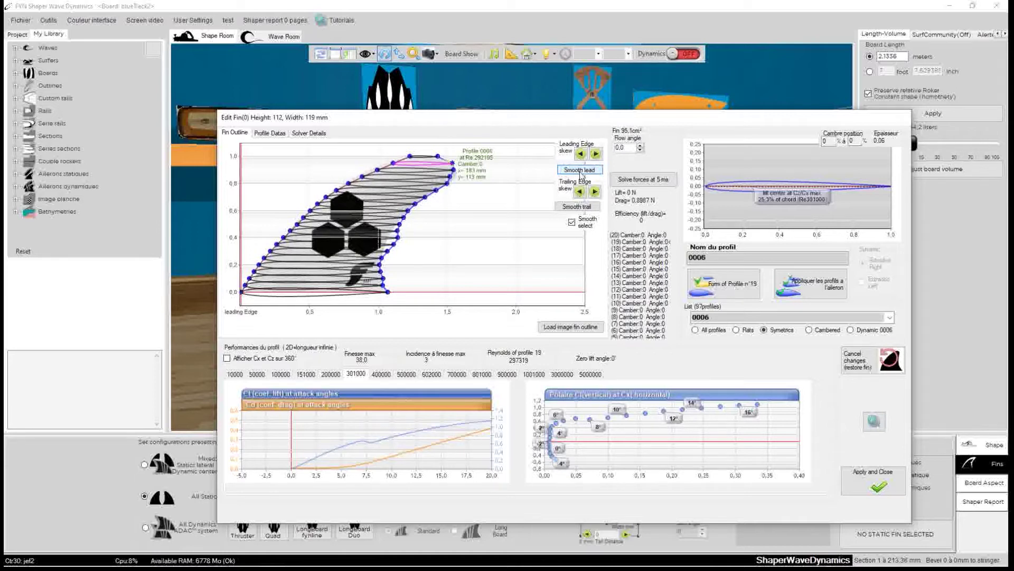
pyautogui.click(582, 173)
pyautogui.click(585, 208)
pyautogui.click(585, 208)
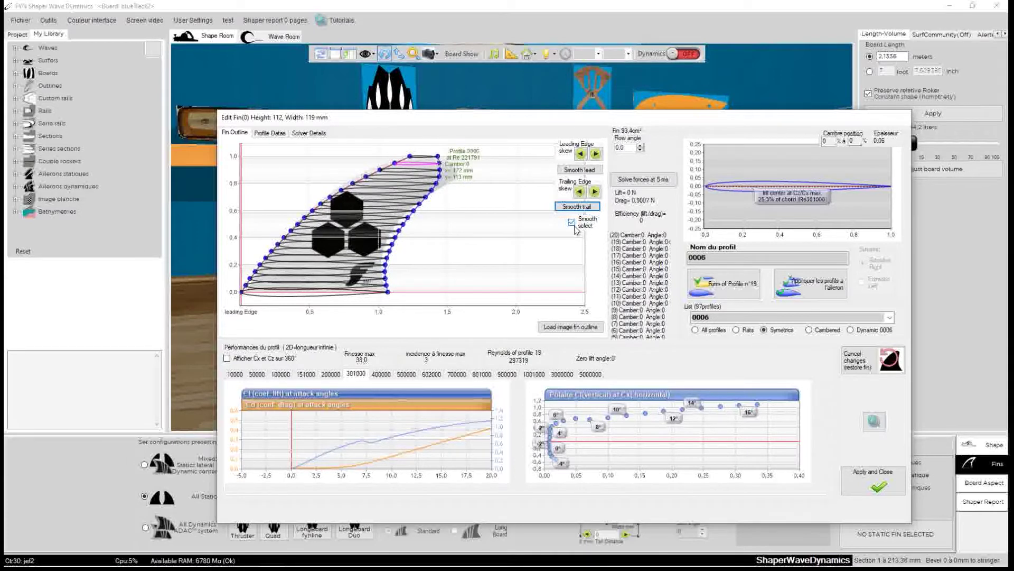
# - Move the trailing-edge points near the tip outward one by one to match the rounded tip in the image
pyautogui.click(572, 223)
pyautogui.moveTo(440, 178); pyautogui.dragTo(452, 171)
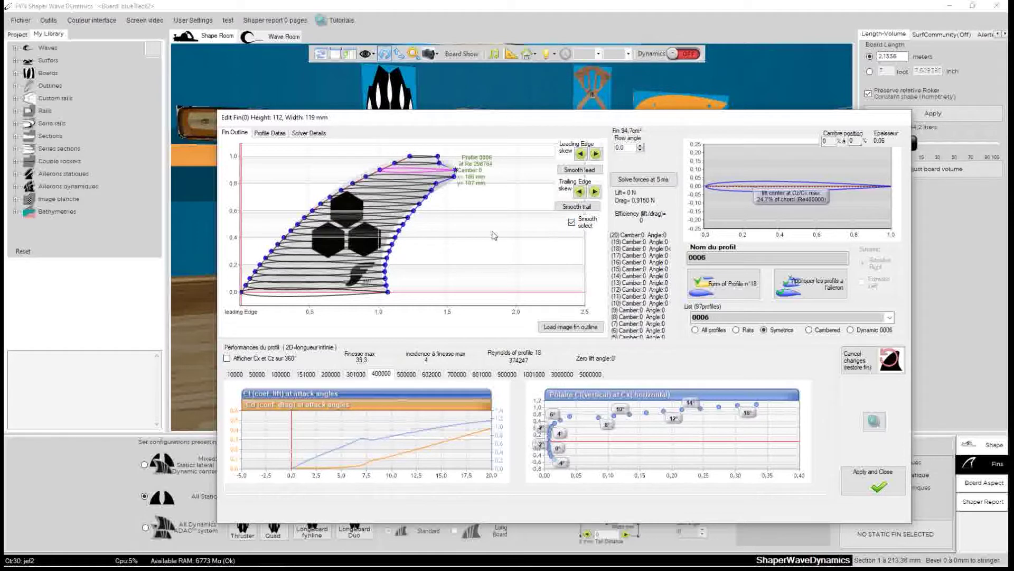
pyautogui.moveTo(436, 186); pyautogui.dragTo(450, 190)
pyautogui.click(447, 180)
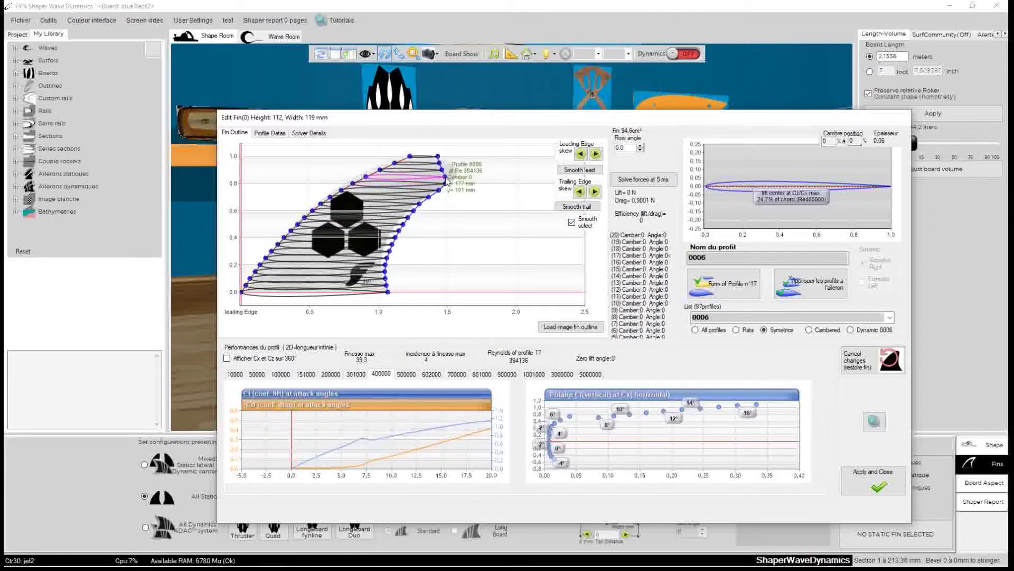
pyautogui.moveTo(447, 180); pyautogui.dragTo(448, 180)
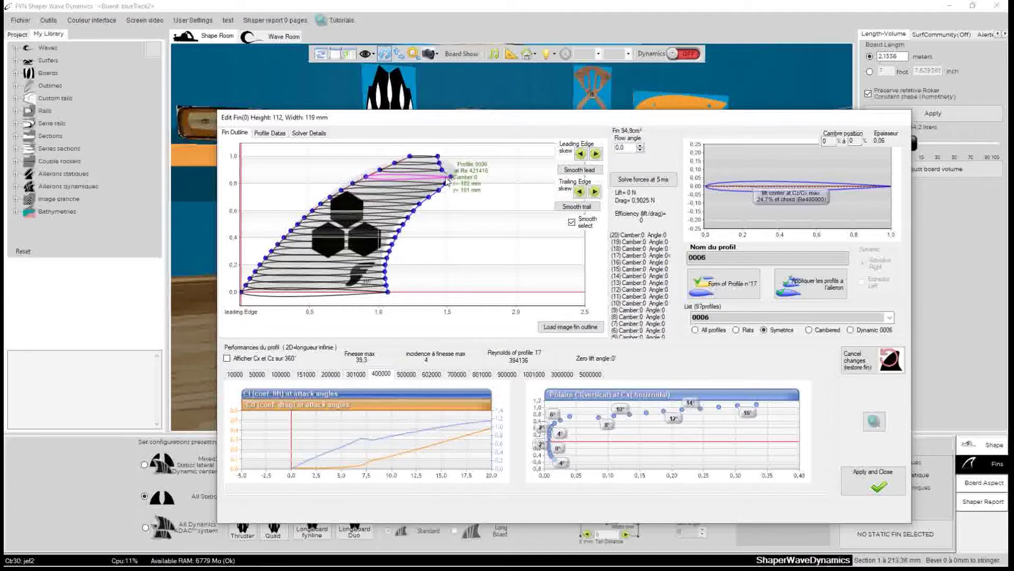
pyautogui.click(440, 165)
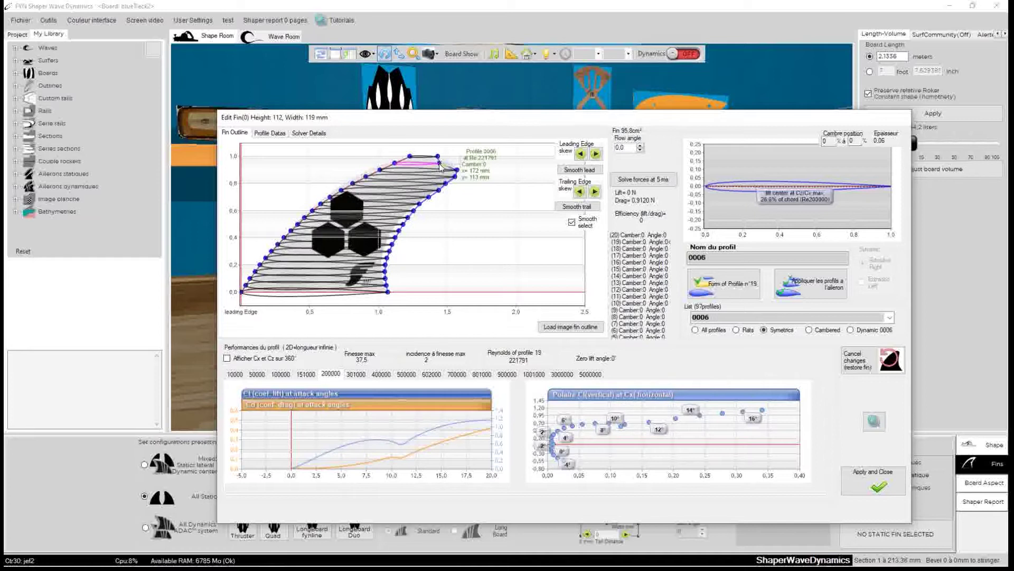
pyautogui.moveTo(440, 165); pyautogui.dragTo(440, 167)
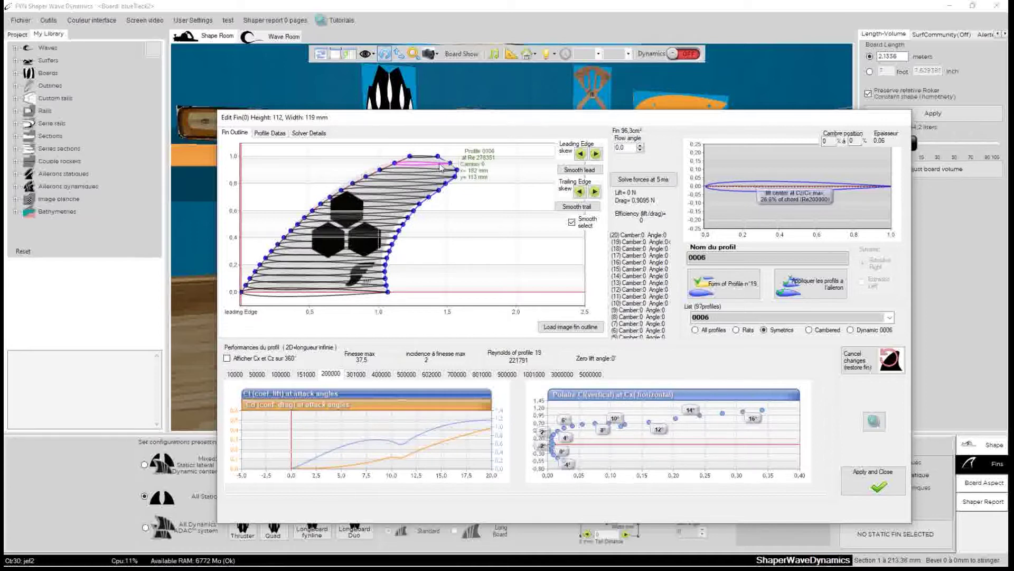
# - Move the upper leading-edge points outward to follow the fin image and smooth the leading edge
pyautogui.click(381, 171)
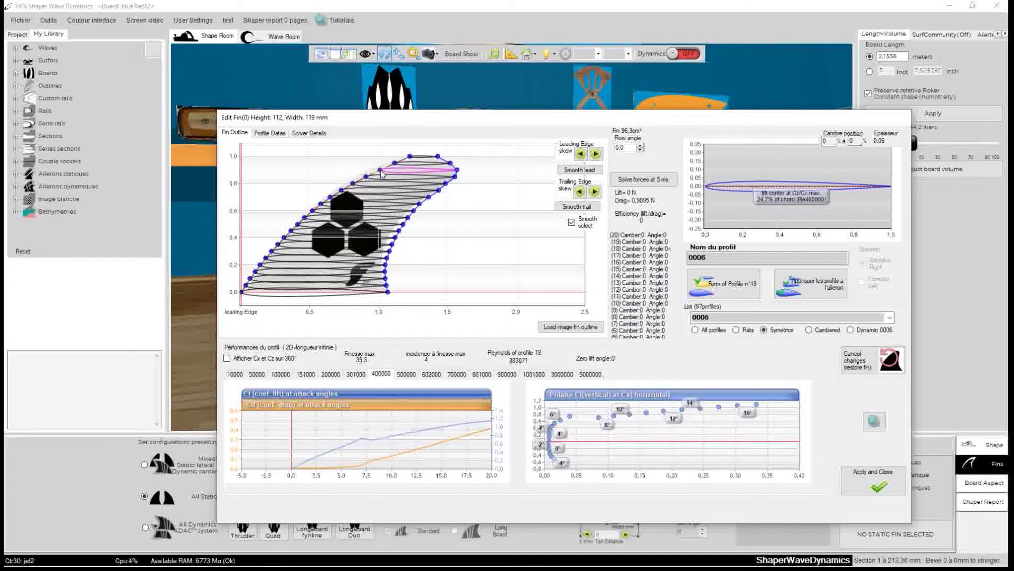
pyautogui.moveTo(382, 173); pyautogui.dragTo(347, 184)
pyautogui.click(396, 165)
pyautogui.click(370, 203)
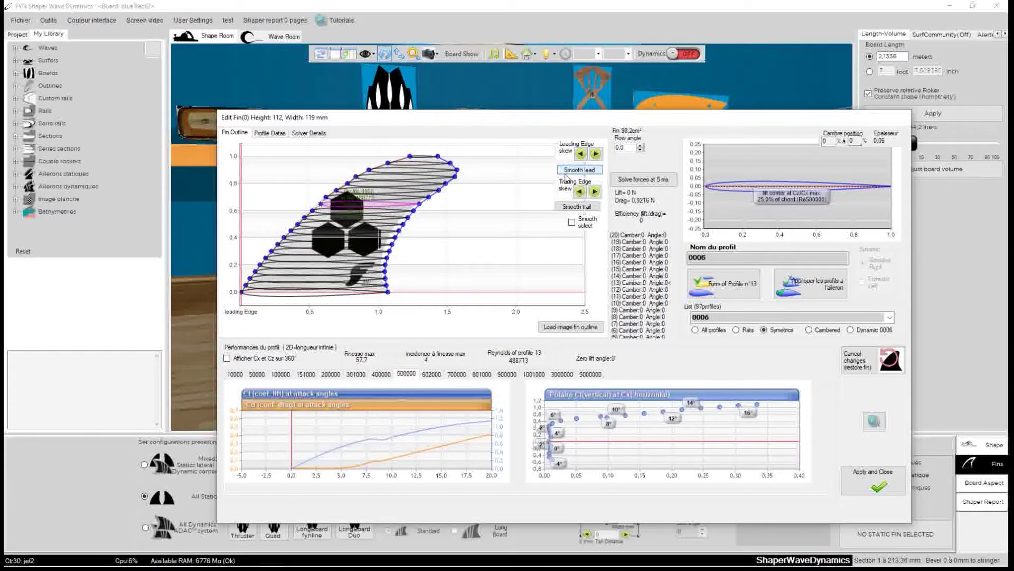
pyautogui.click(568, 171)
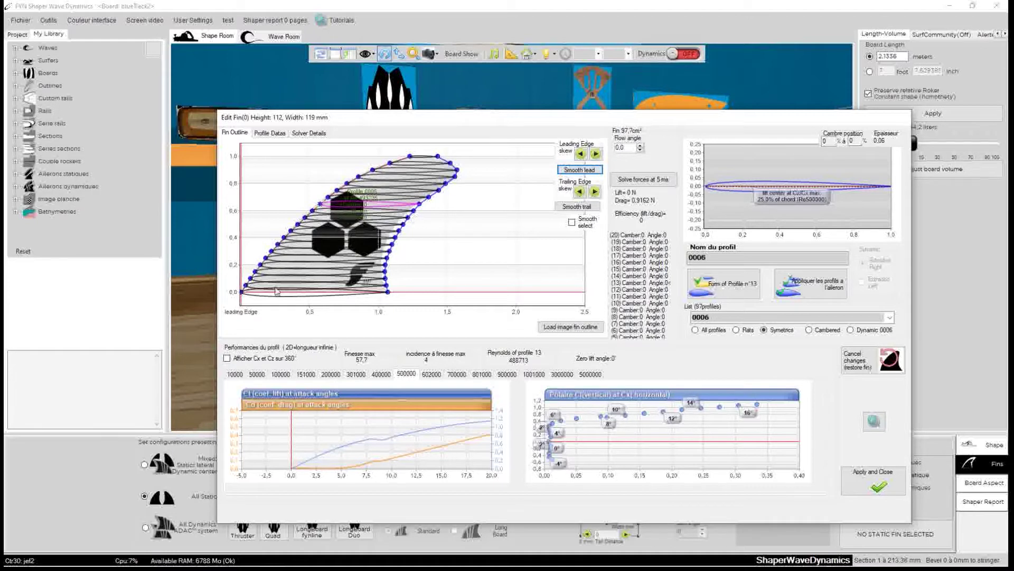
# - Pull the middle and upper trailing-edge points inward one by one so the curve follows the fin image
pyautogui.click(391, 251)
pyautogui.click(393, 242)
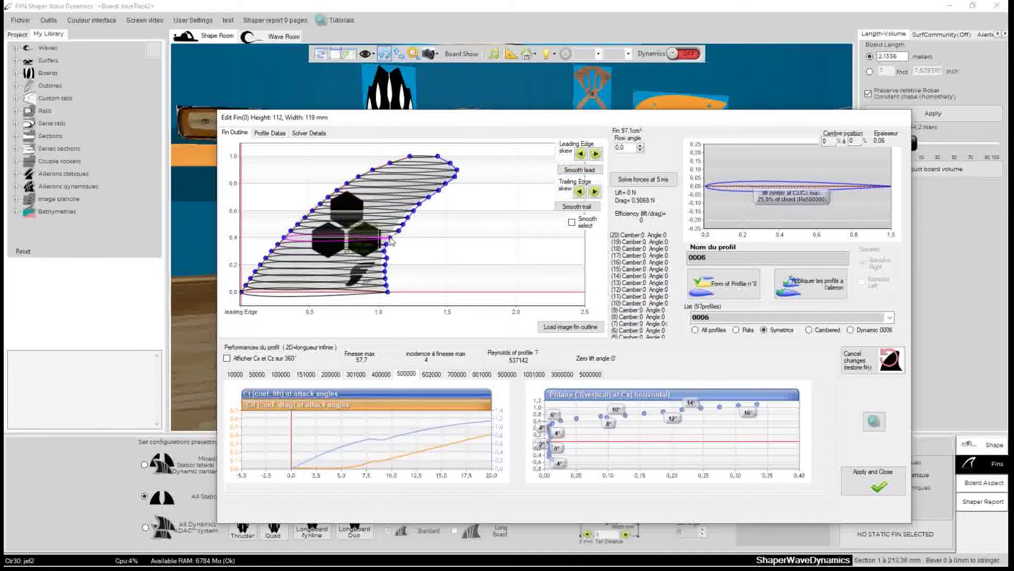
pyautogui.moveTo(399, 231); pyautogui.dragTo(394, 231)
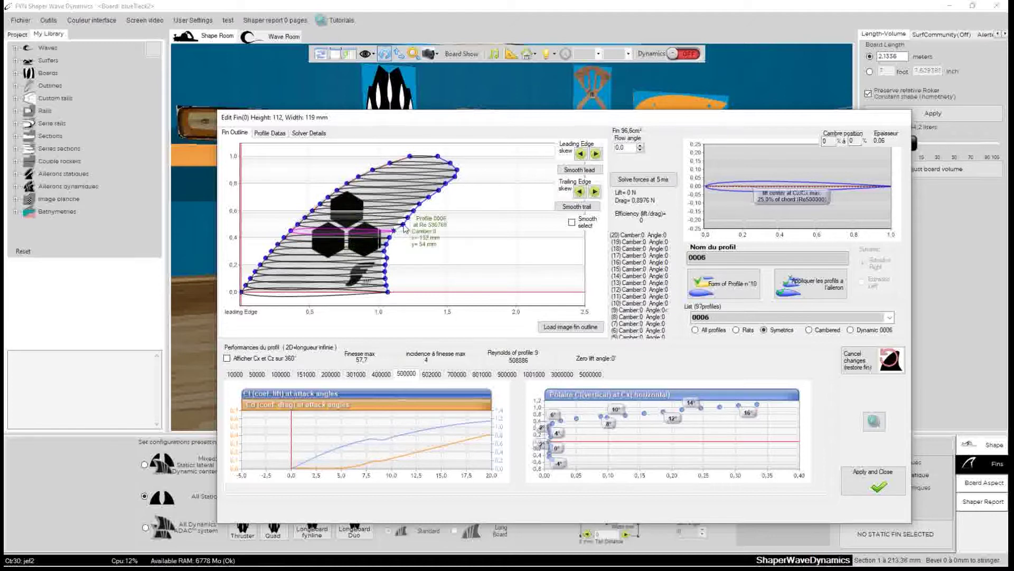
pyautogui.click(406, 221)
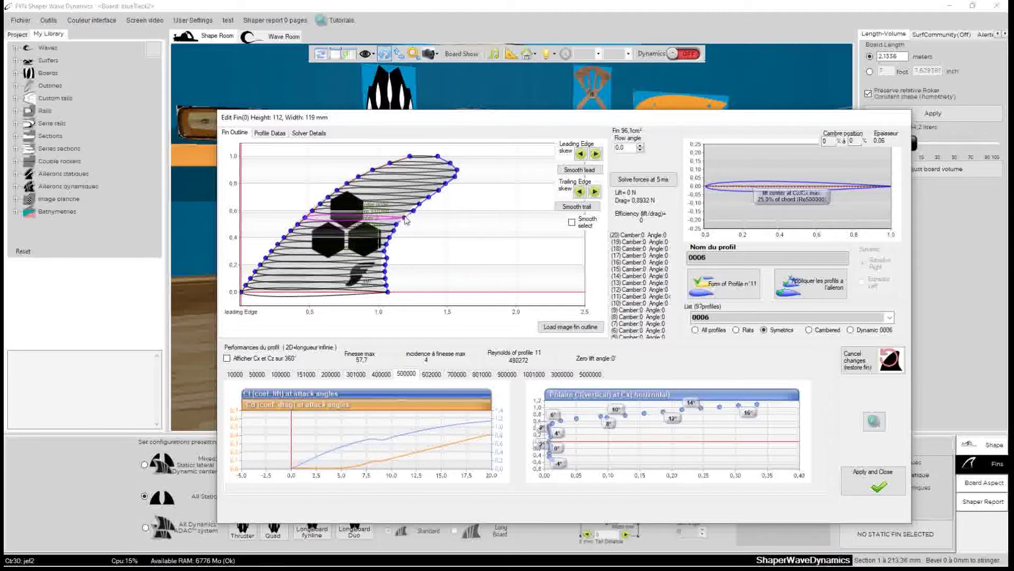
pyautogui.click(414, 211)
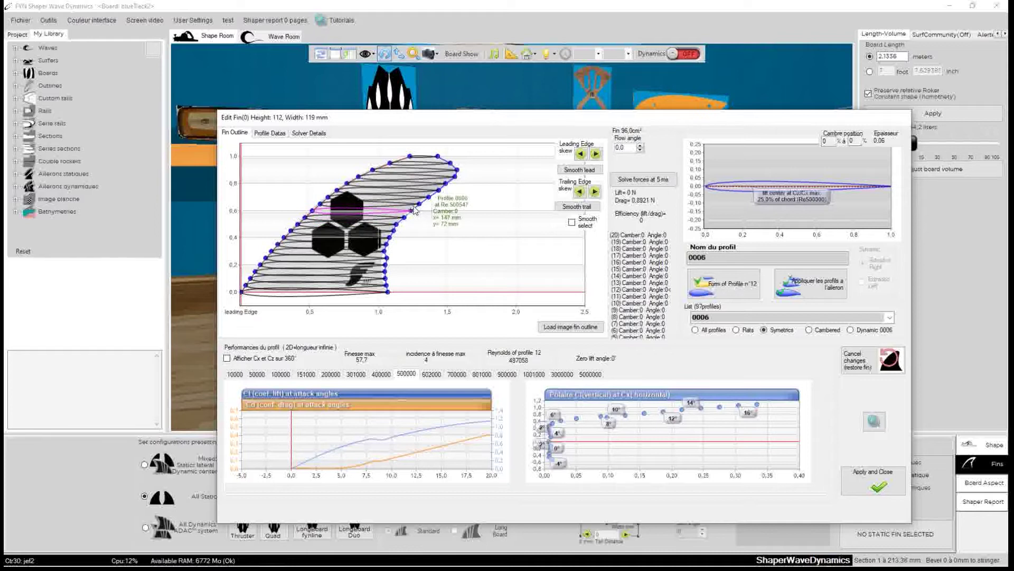
pyautogui.click(419, 205)
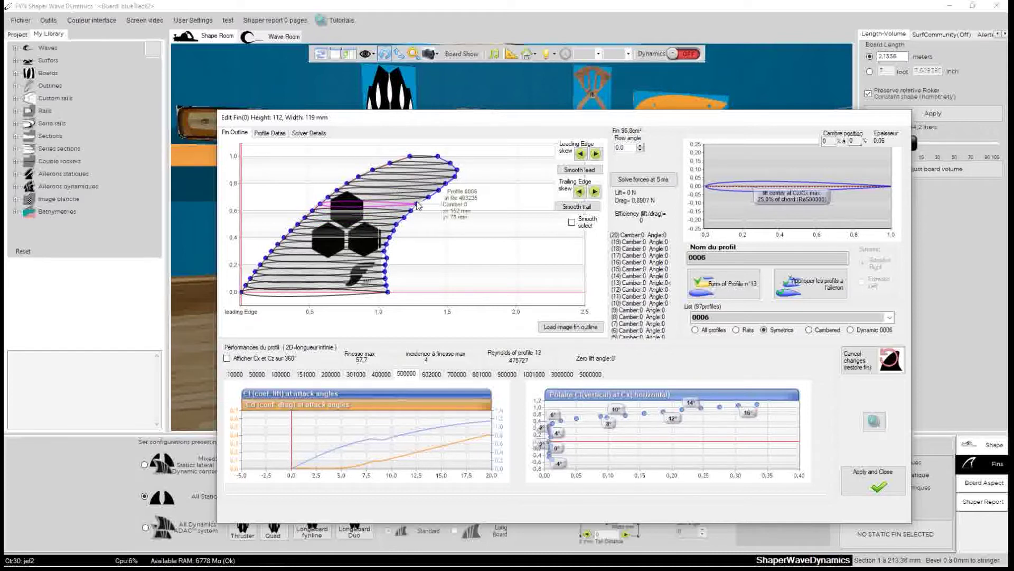
pyautogui.click(429, 197)
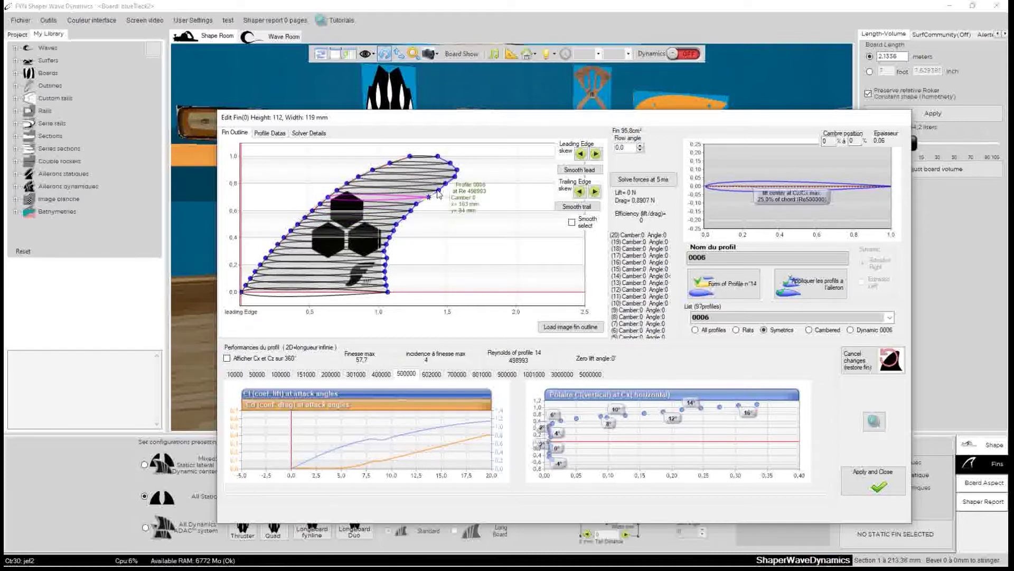
pyautogui.click(438, 190)
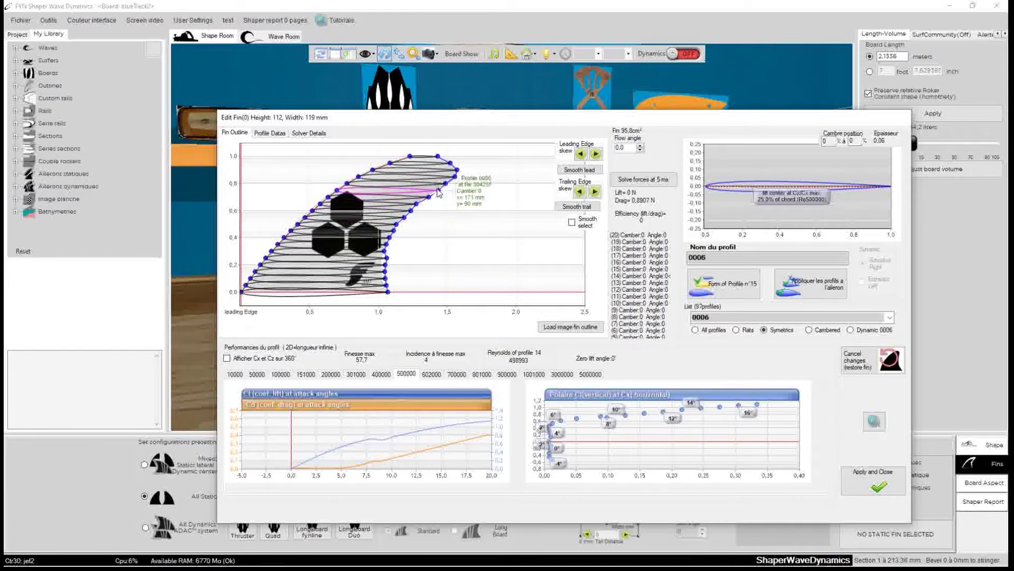
# - Pull the lower trailing-edge points above the base inward to match the fin image
pyautogui.click(387, 264)
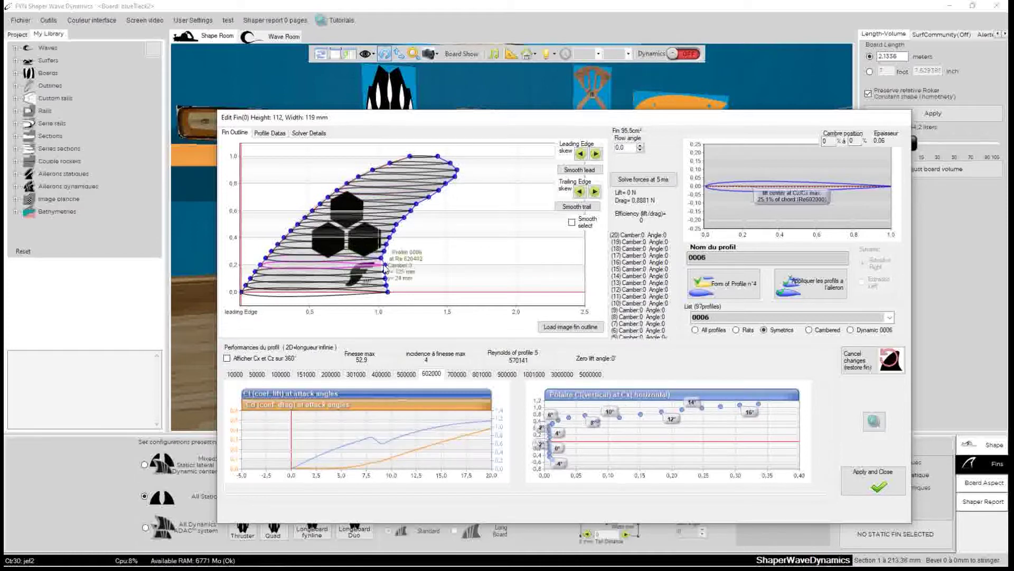
pyautogui.click(382, 272)
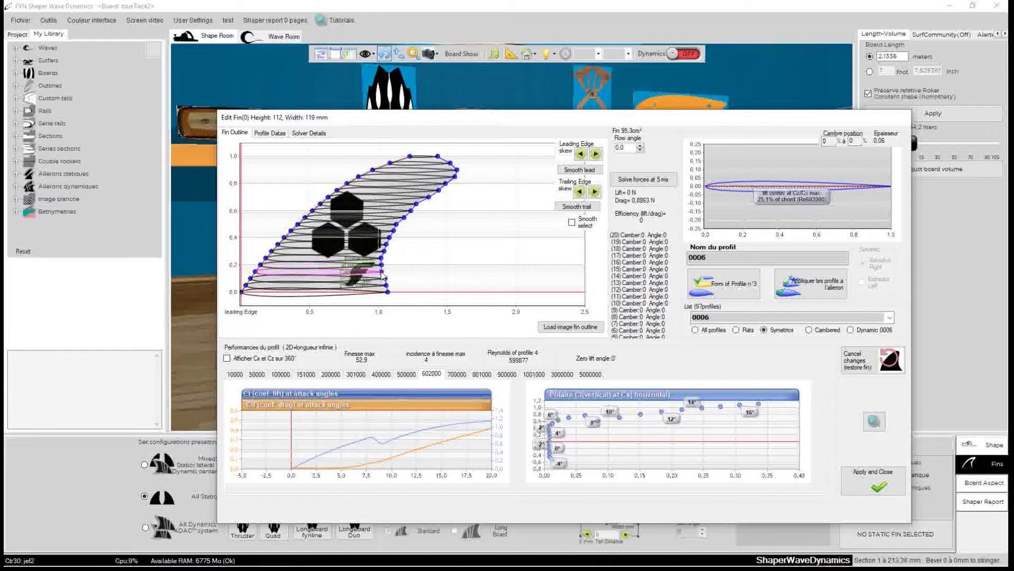
pyautogui.click(386, 284)
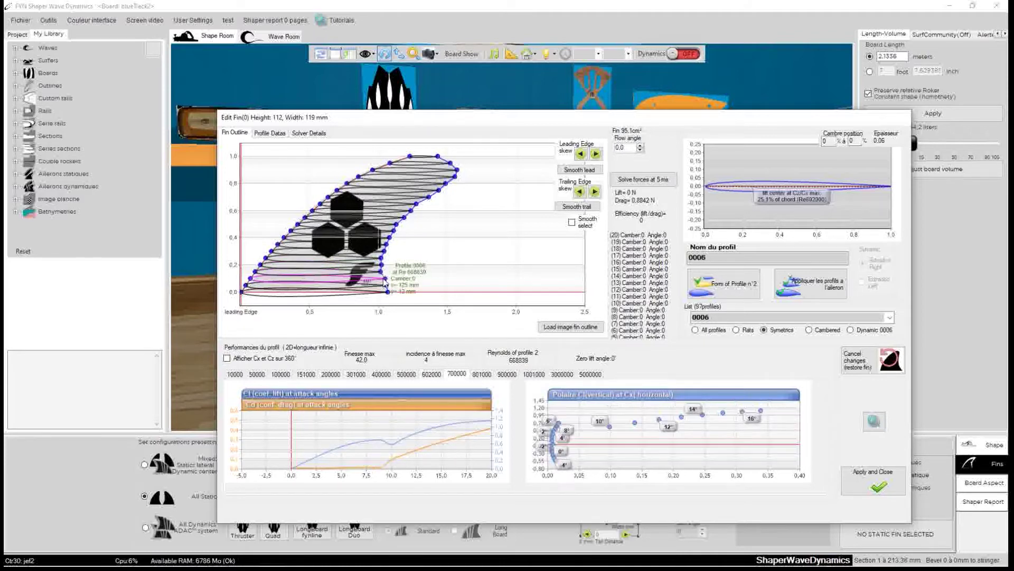
# - Fine-tune one trailing-edge point near the base and one in the upper part, and smooth the trailing edge
pyautogui.click(383, 281)
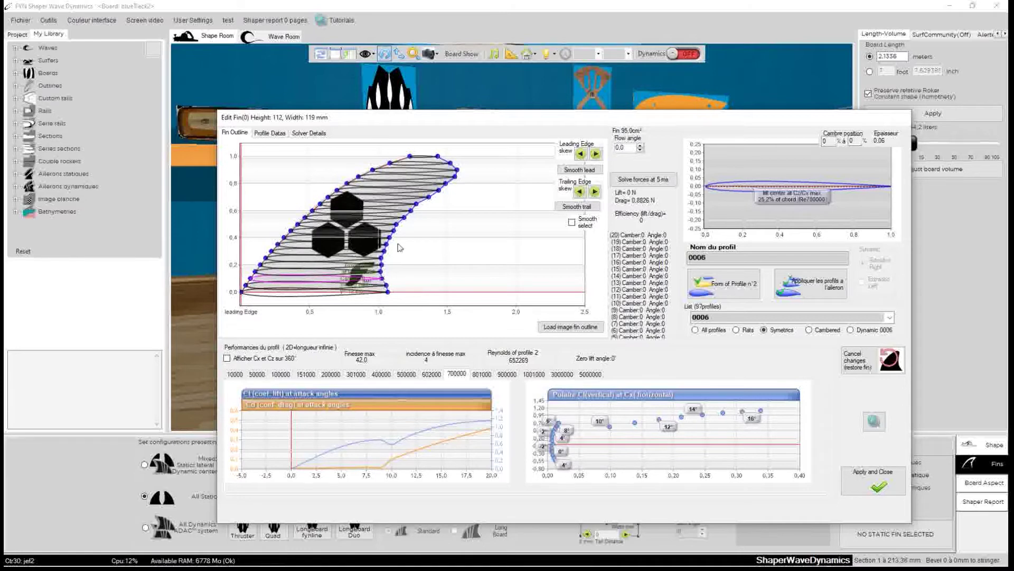
pyautogui.click(417, 209)
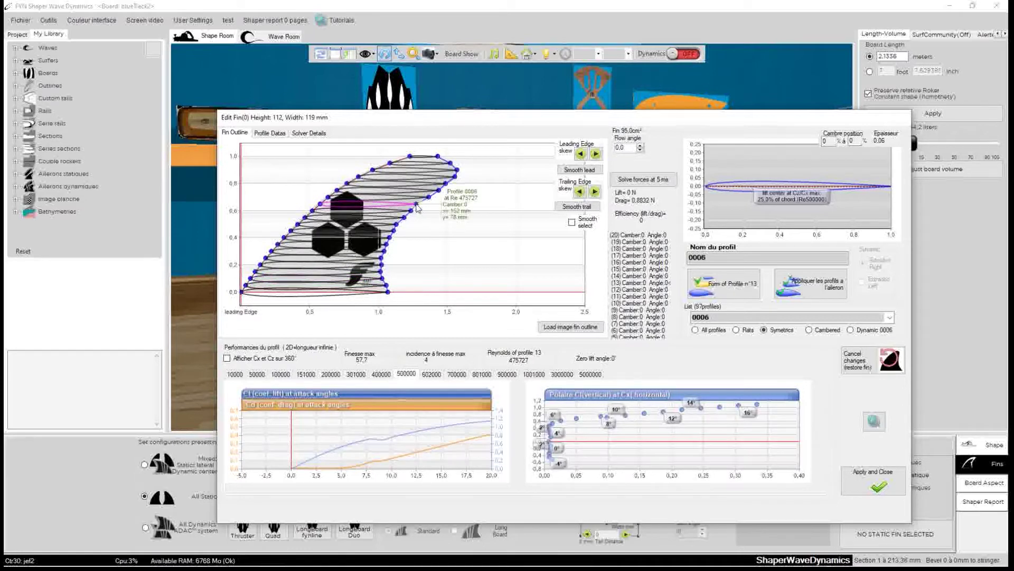
pyautogui.click(577, 206)
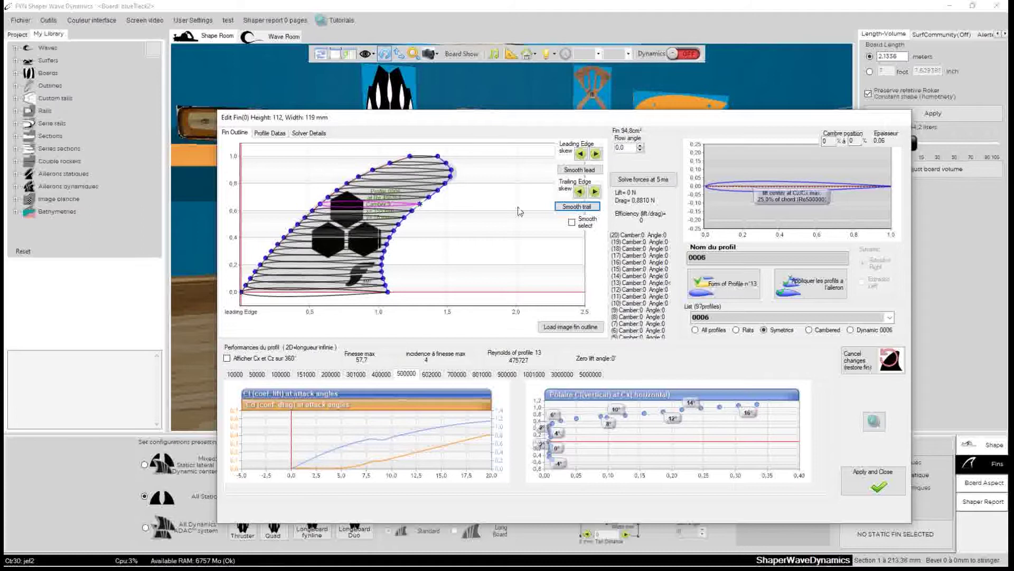
# - Readjust the trailing-edge points near the tip one by one to follow the rounded tip of the fin image
pyautogui.click(454, 175)
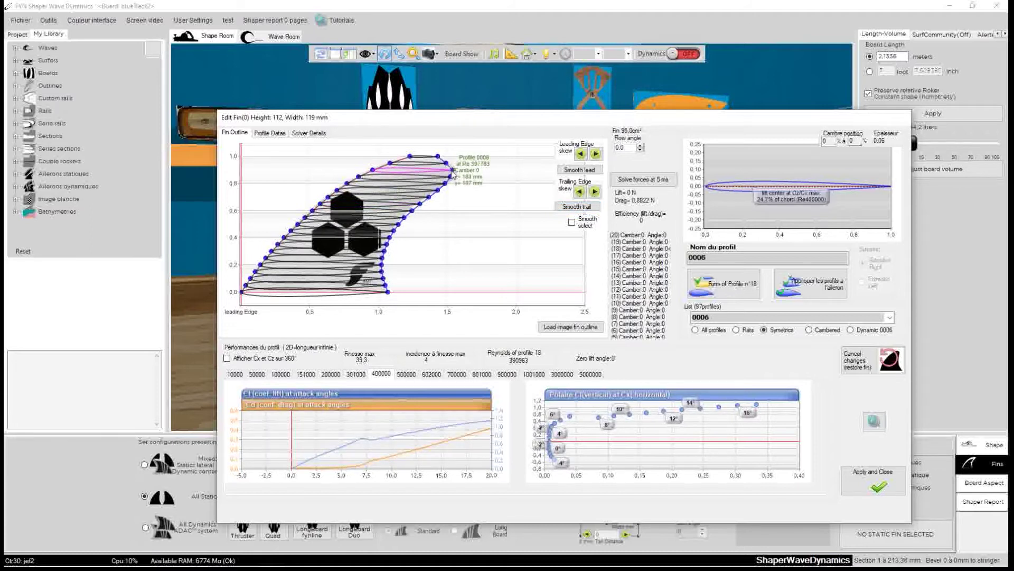
pyautogui.moveTo(452, 173)
pyautogui.mouseDown()
pyautogui.moveTo(453, 163)
pyautogui.moveTo(446, 185)
pyautogui.mouseUp()
pyautogui.click(448, 165)
pyautogui.click(452, 181)
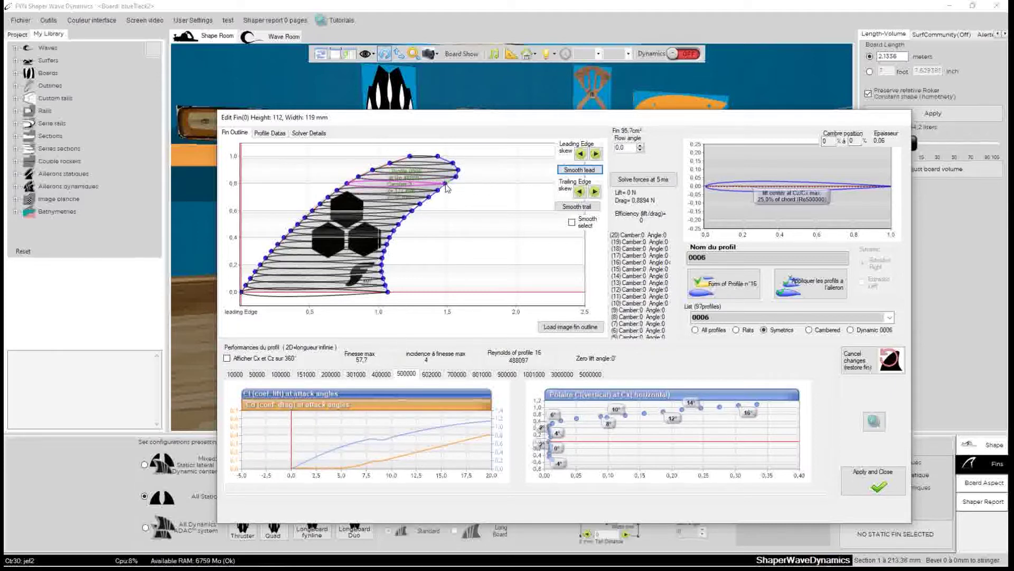
# - Shift the topmost leading-edge point slightly toward the trailing edge and apply the edited outline to the fin
pyautogui.moveTo(459, 119); pyautogui.dragTo(422, 278)
pyautogui.click(346, 411)
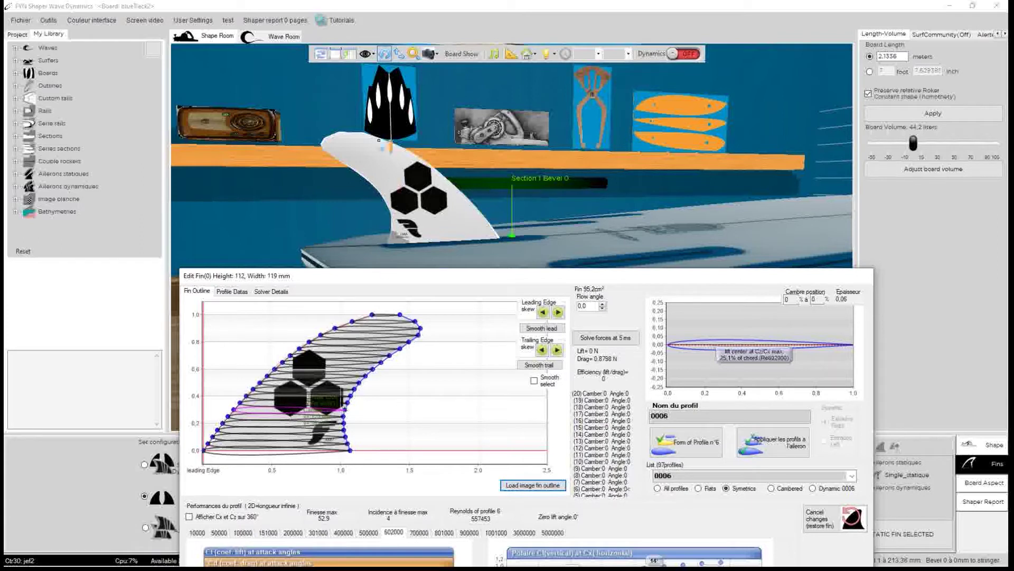
pyautogui.click(373, 315)
pyautogui.moveTo(372, 315); pyautogui.dragTo(374, 319)
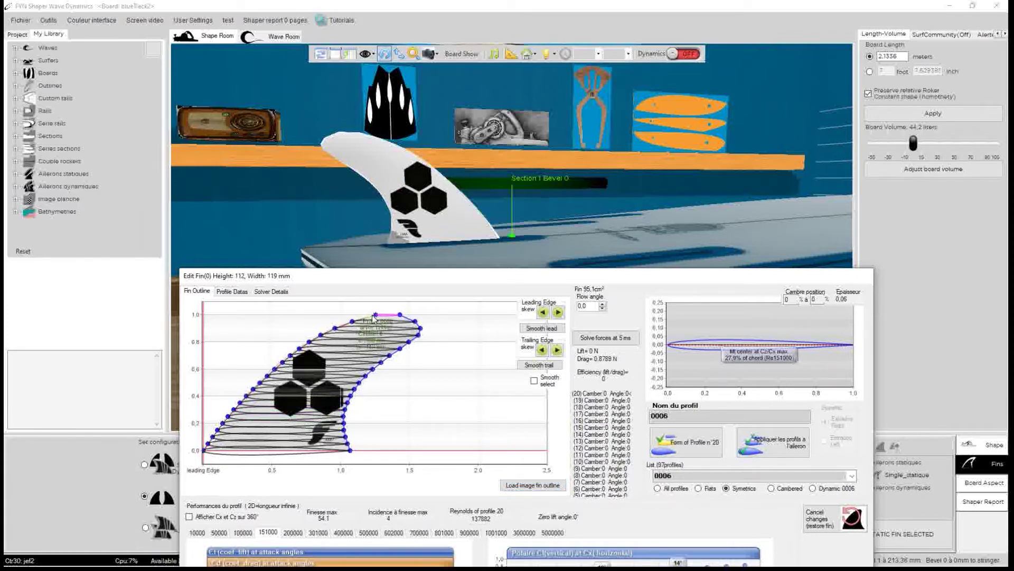
pyautogui.moveTo(380, 275); pyautogui.dragTo(412, 106)
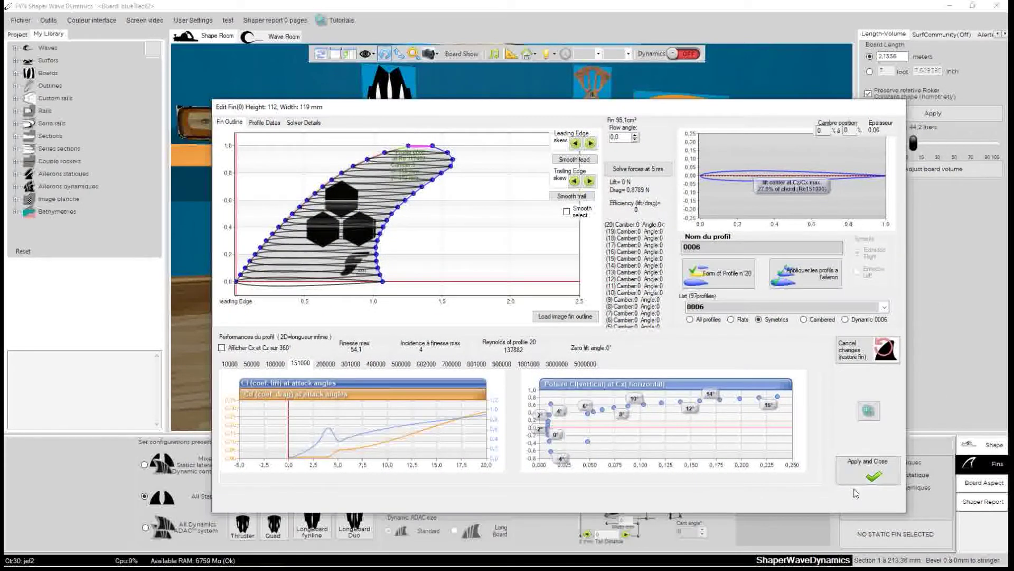
pyautogui.click(868, 470)
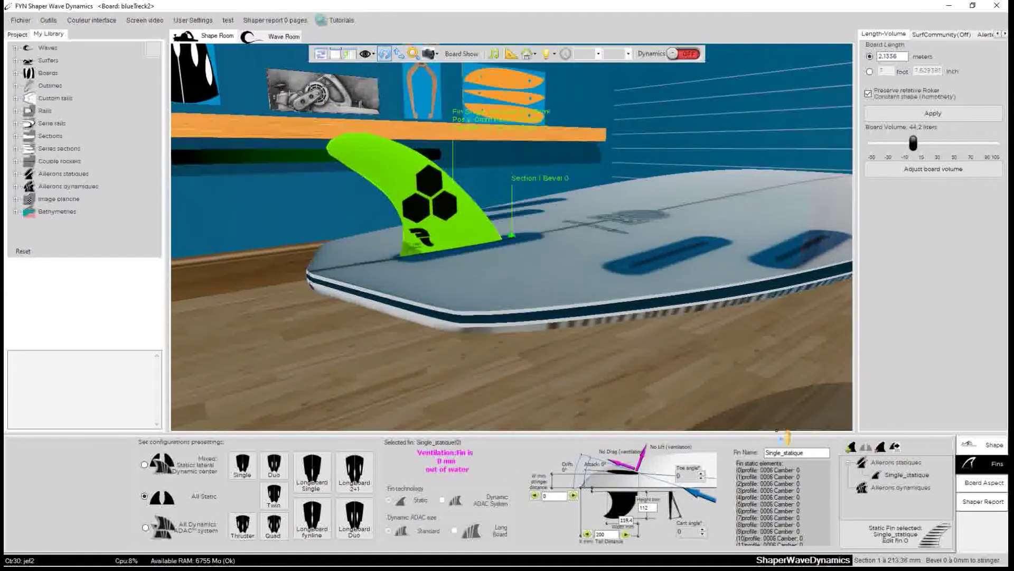
# - Save the Single_statique fin to the ailerons_statiques library folder under the file name "tes"
pyautogui.click(898, 475)
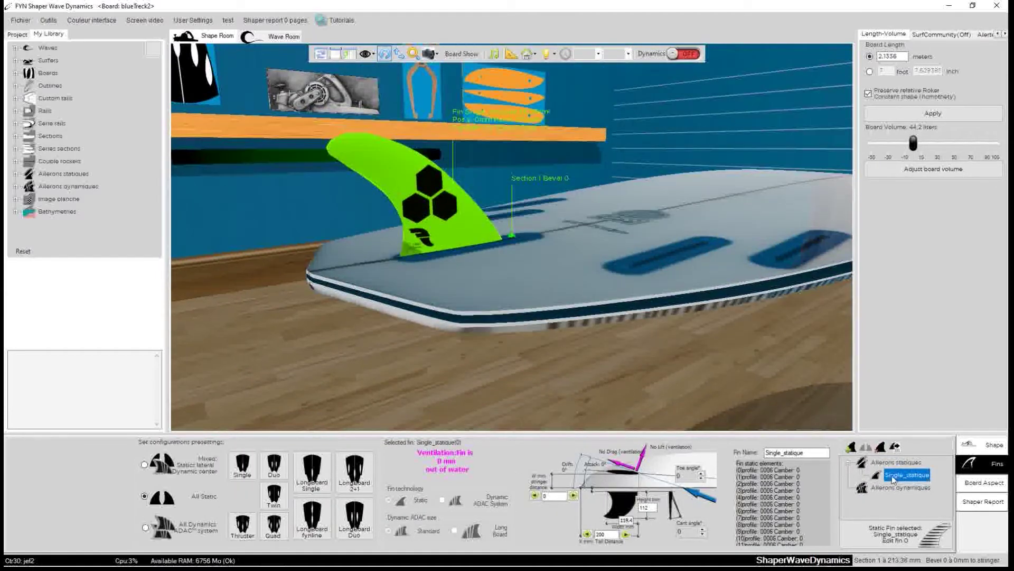
pyautogui.rightClick(892, 479)
pyautogui.click(901, 495)
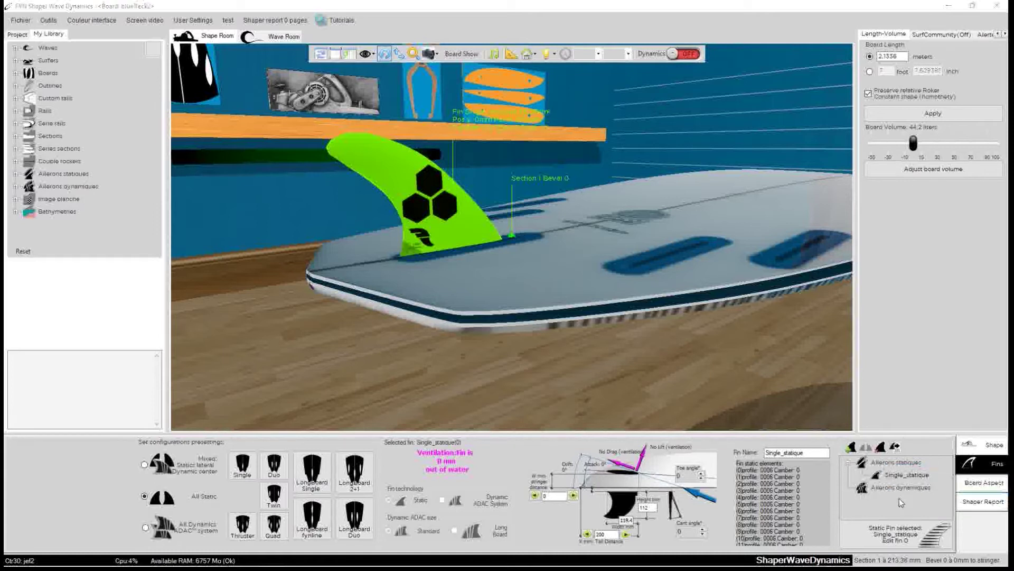
pyautogui.click(121, 382)
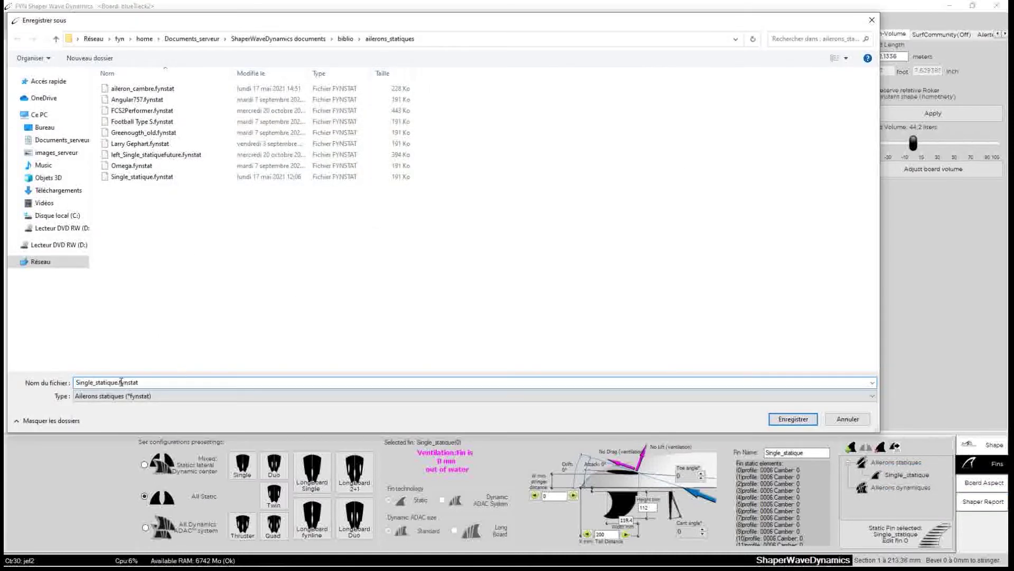
pyautogui.moveTo(108, 382); pyautogui.dragTo(38, 385)
pyautogui.write('tes')
pyautogui.press('Return')
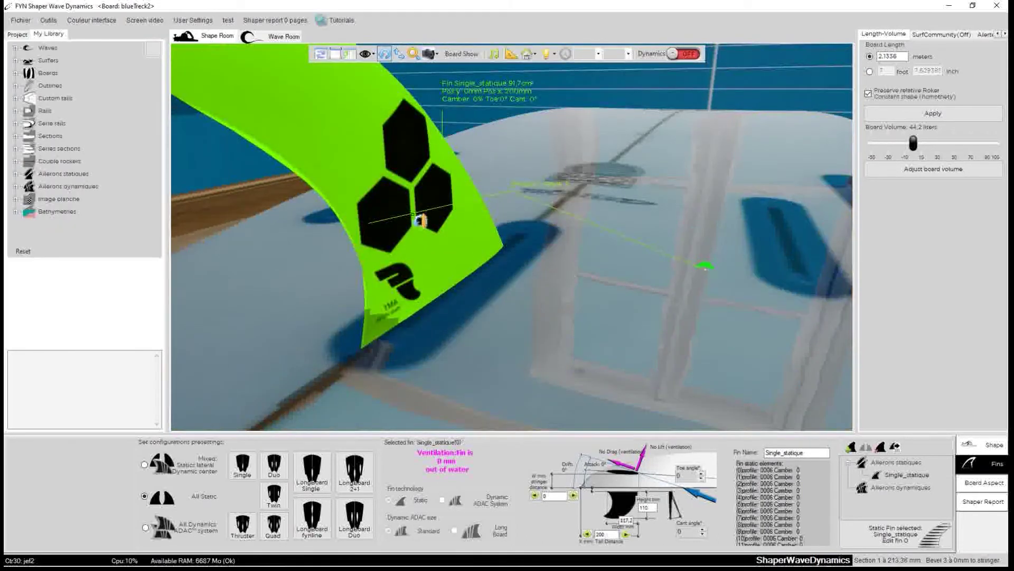
# - Try larger fin heights such as 145 mm, and settle on a fin height of 108 mm
pyautogui.scroll(-4, 421, 220)
pyautogui.moveTo(421, 220); pyautogui.dragTo(408, 253)
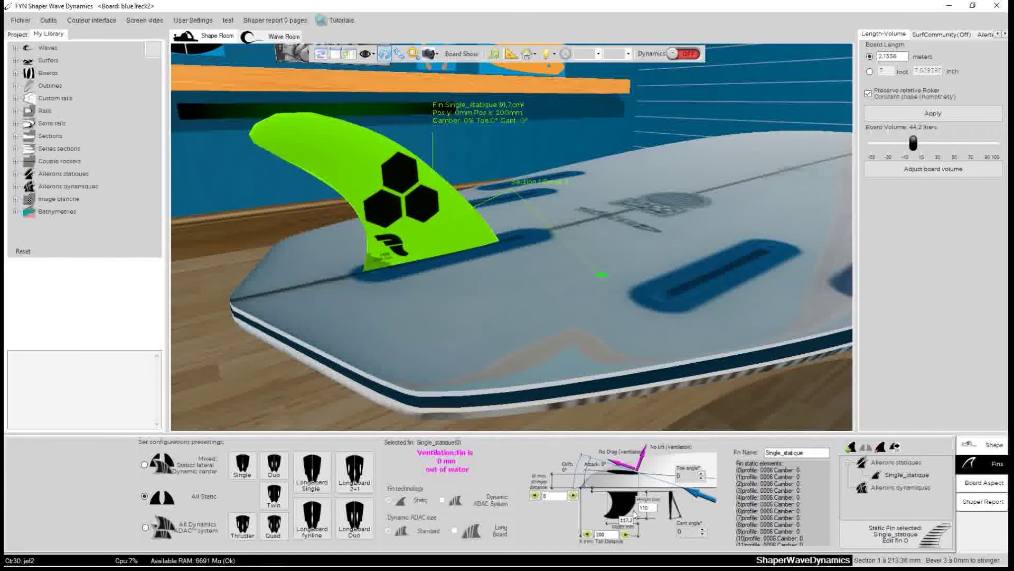
pyautogui.moveTo(652, 508); pyautogui.dragTo(645, 507)
pyautogui.write('145')
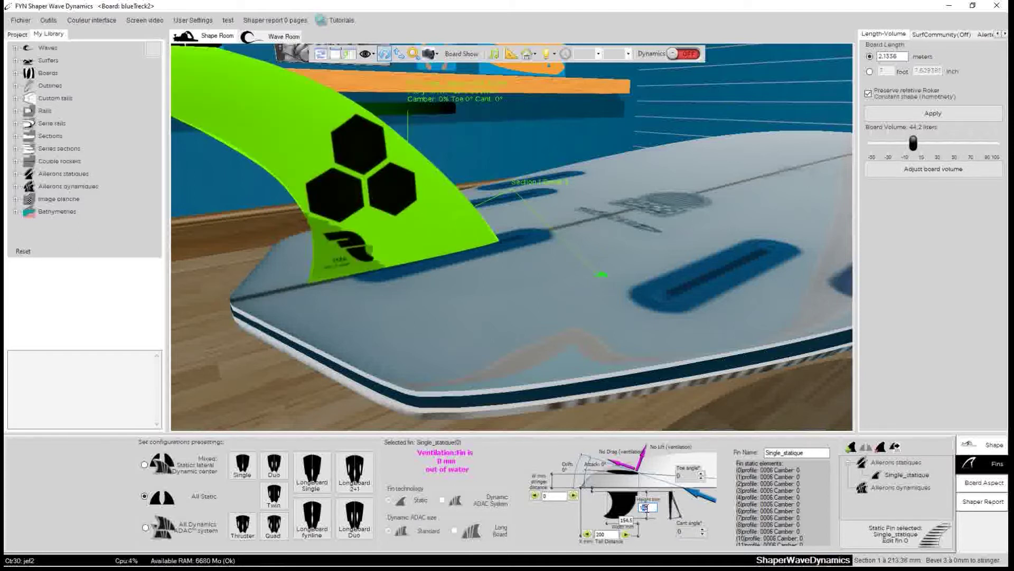
pyautogui.write('134')
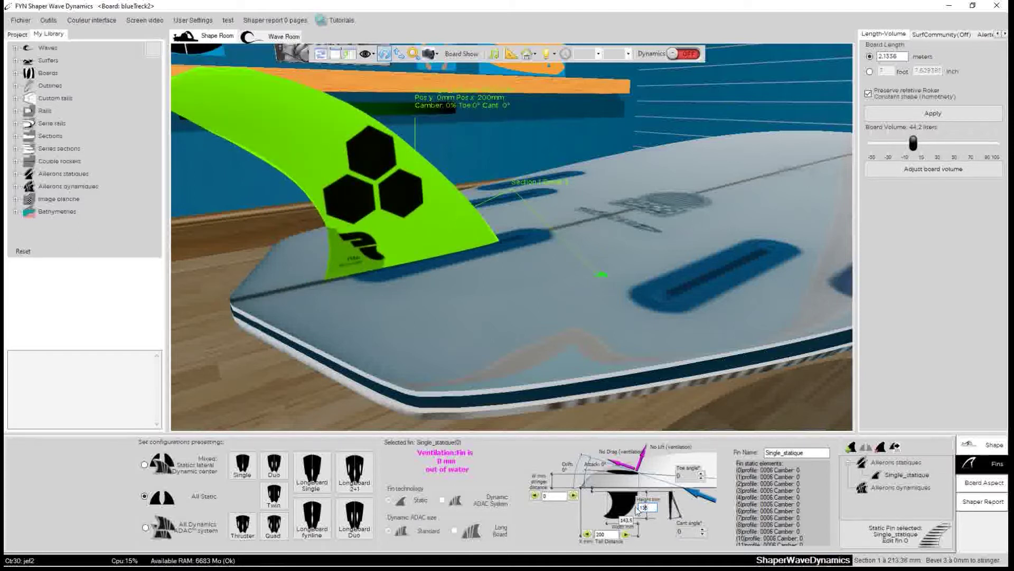
pyautogui.write('108')
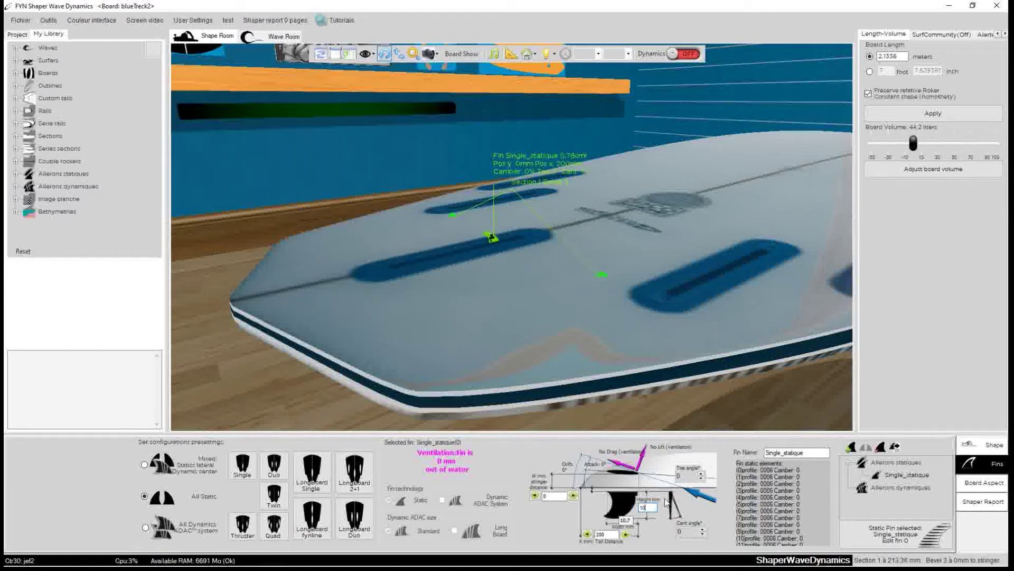
# - Examine the resized fin on the board from the side and head-on
pyautogui.moveTo(504, 130); pyautogui.dragTo(133, 204)
pyautogui.scroll(3, 317, 167)
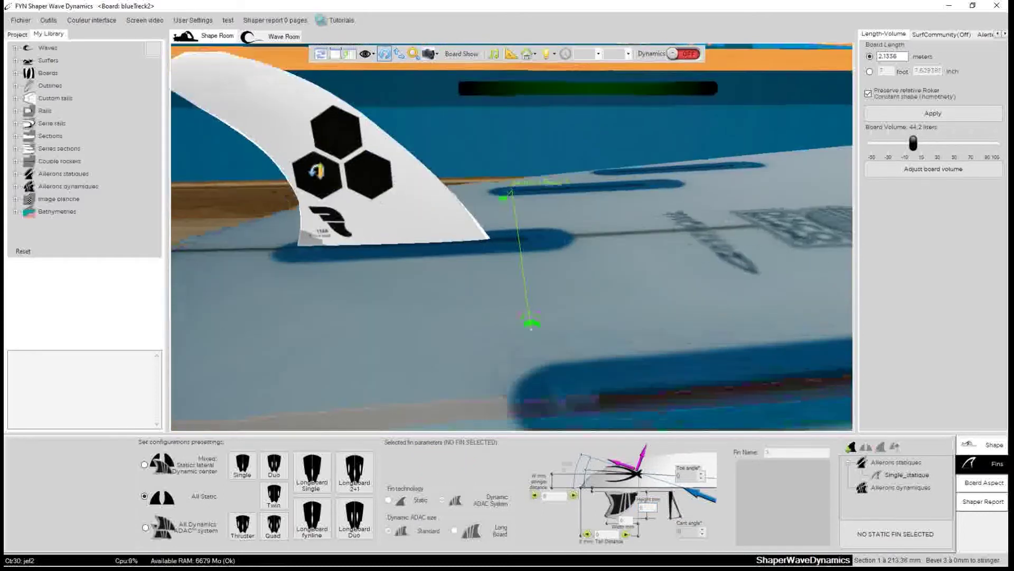
pyautogui.click(317, 167)
pyautogui.scroll(-3, 317, 167)
pyautogui.moveTo(629, 163); pyautogui.dragTo(287, 188)
pyautogui.scroll(3, 288, 188)
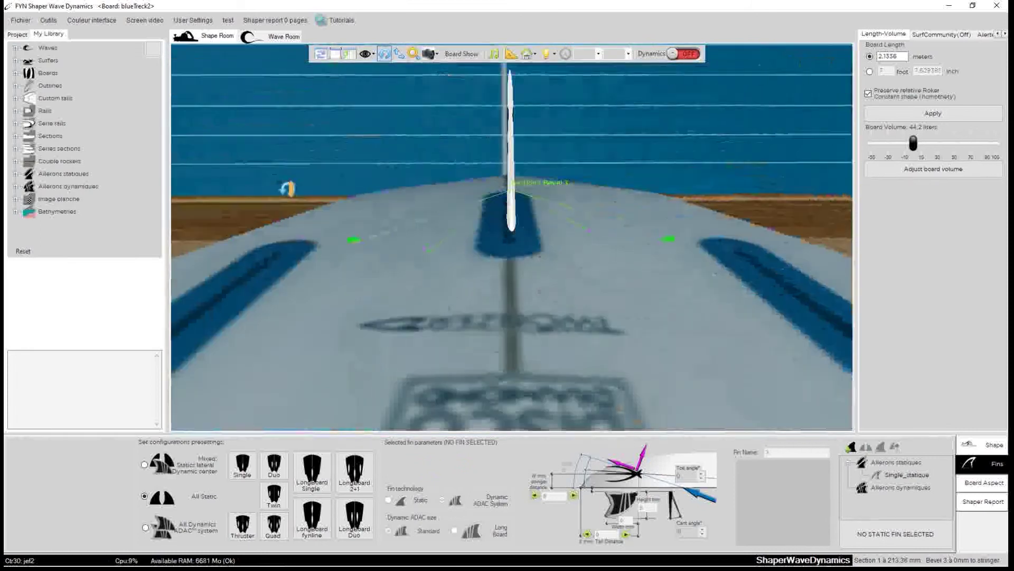
pyautogui.moveTo(512, 153); pyautogui.dragTo(561, 149)
pyautogui.click(561, 149)
# - Select the fin on the board, open it in the fin editor and reposition the editor window
pyautogui.click(448, 160)
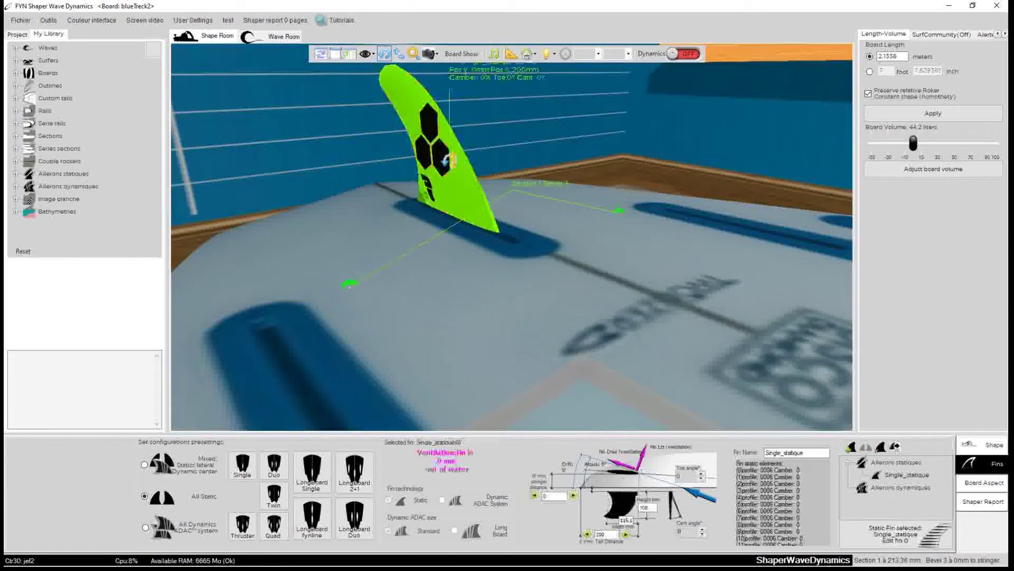
pyautogui.click(872, 535)
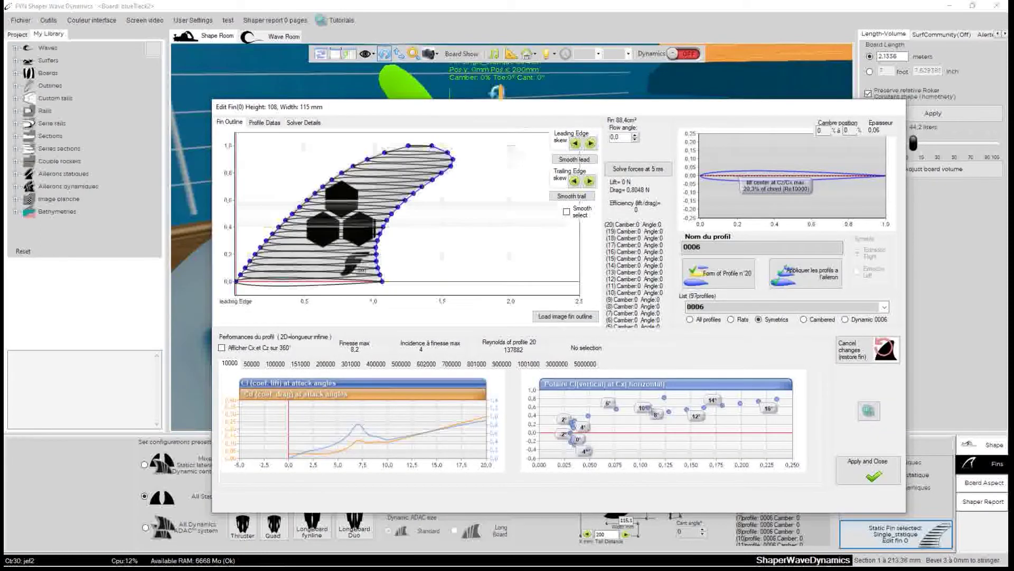
pyautogui.moveTo(391, 107); pyautogui.dragTo(496, 363)
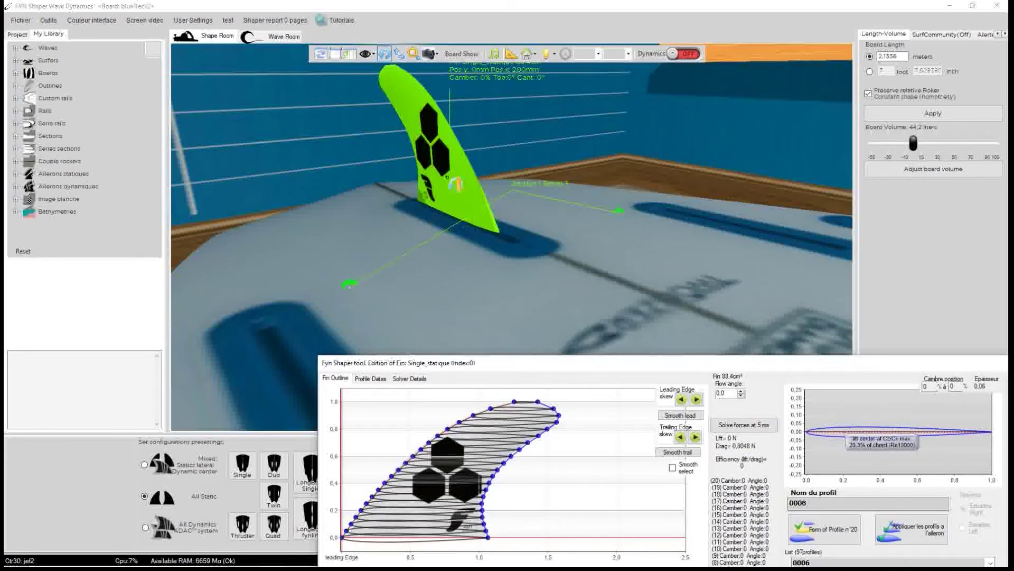
pyautogui.moveTo(603, 355); pyautogui.dragTo(276, 264)
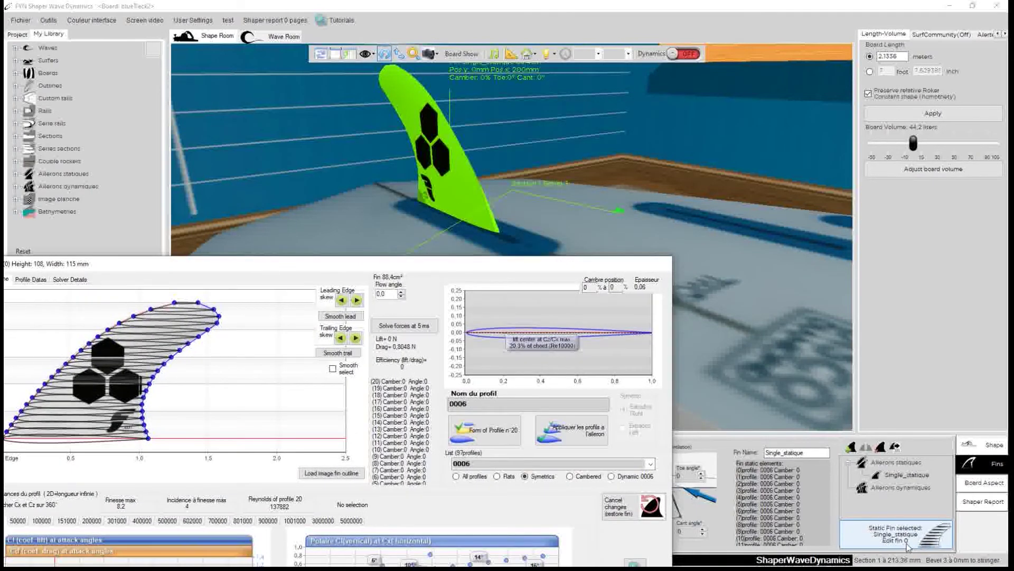
pyautogui.moveTo(416, 262); pyautogui.dragTo(654, 119)
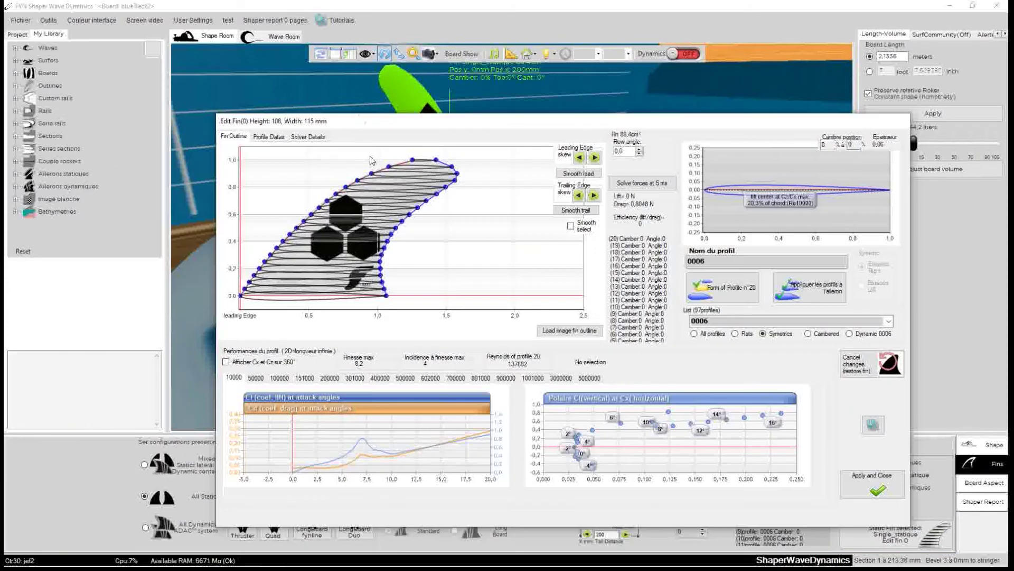
pyautogui.moveTo(385, 119); pyautogui.dragTo(395, 109)
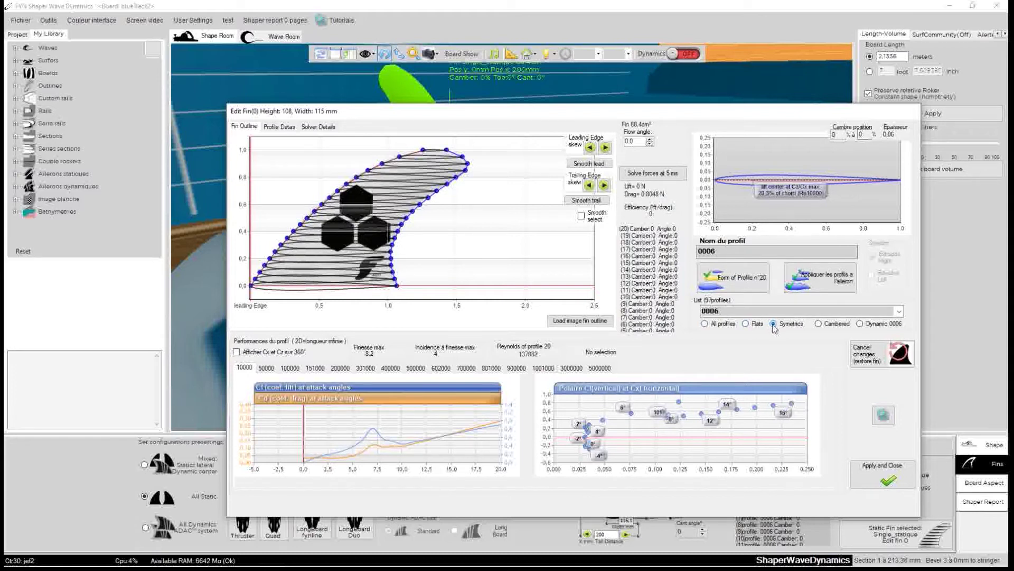
# - Apply the flat profile naca16018_plat to the whole fin
pyautogui.click(745, 323)
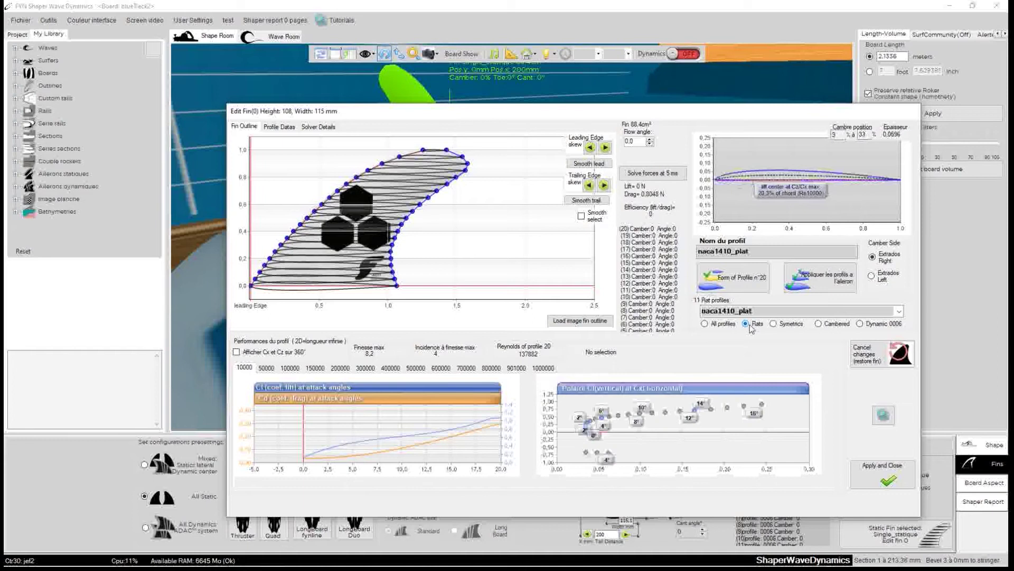
pyautogui.click(898, 311)
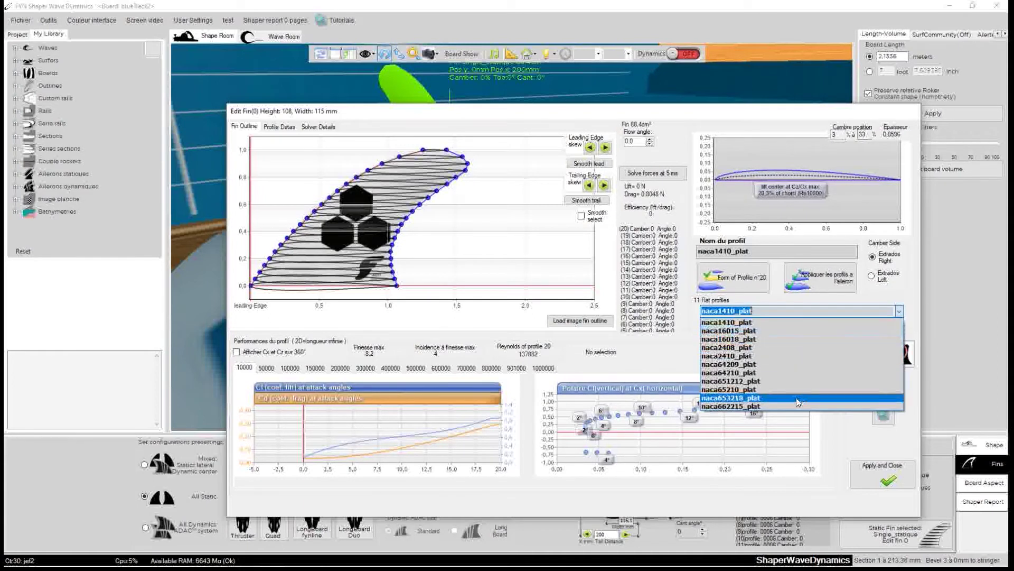
pyautogui.click(763, 339)
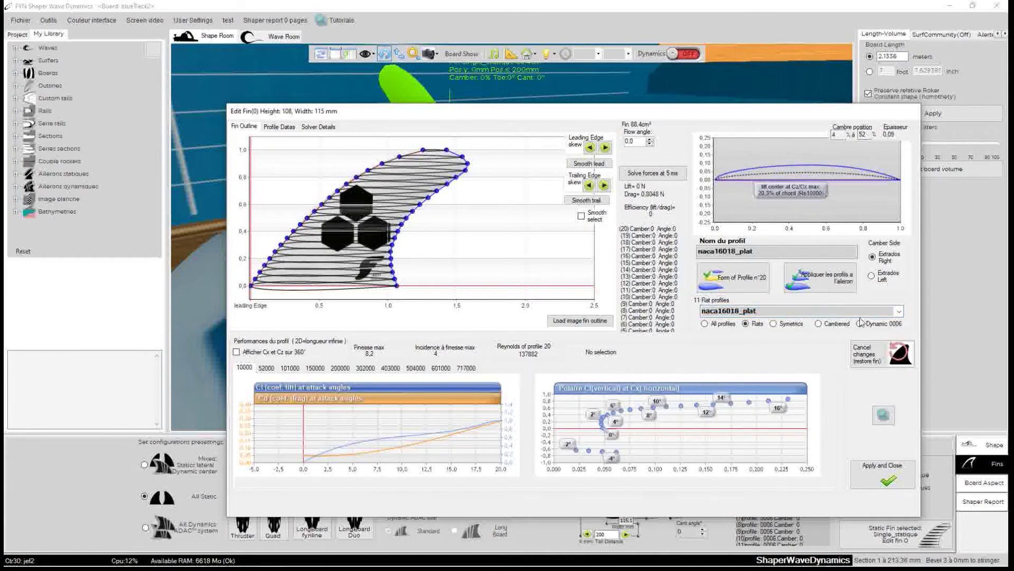
pyautogui.click(821, 280)
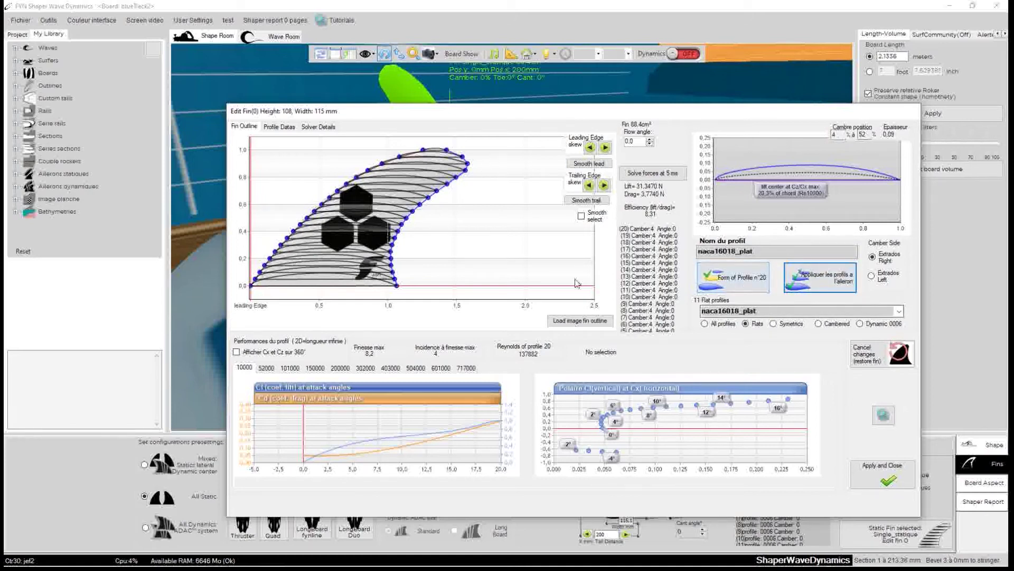
# - Inspect the profile sections at the fin's base and lower third, and reselect the base section
pyautogui.click(398, 288)
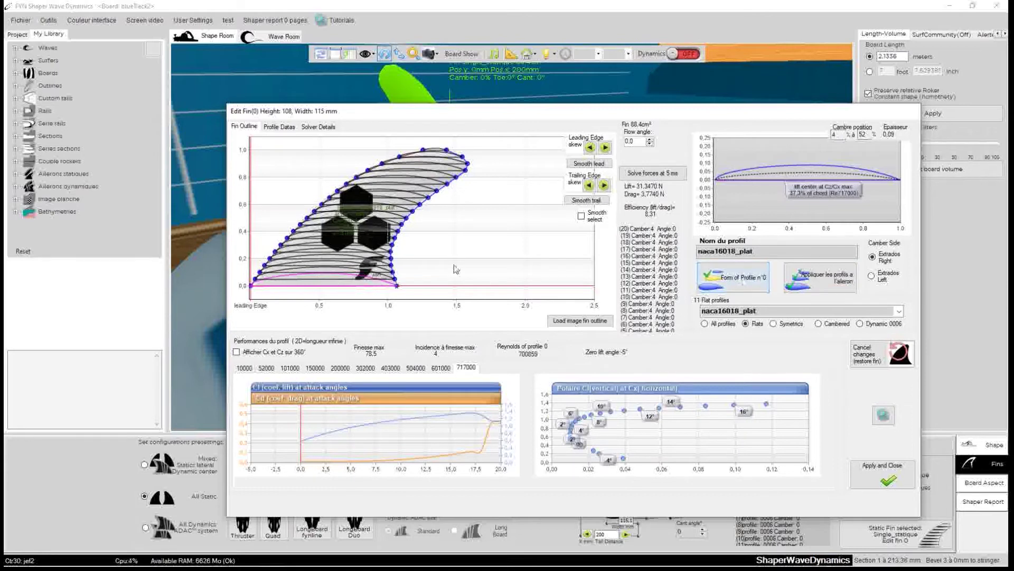
pyautogui.click(394, 255)
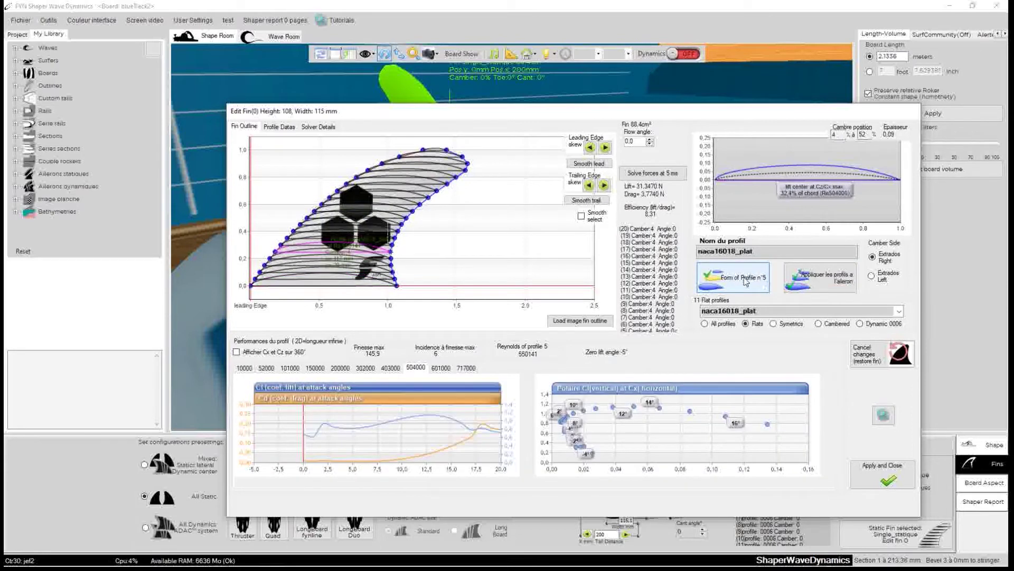
pyautogui.click(397, 286)
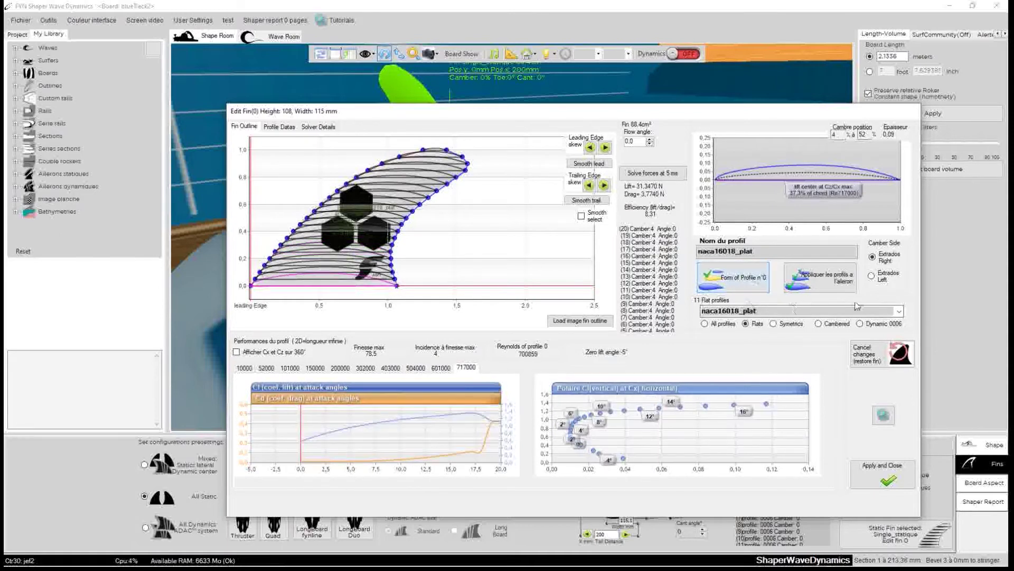
# - Apply the flat profile naca2410_plat to the whole fin and close the fin editor, keeping the changes
pyautogui.click(897, 312)
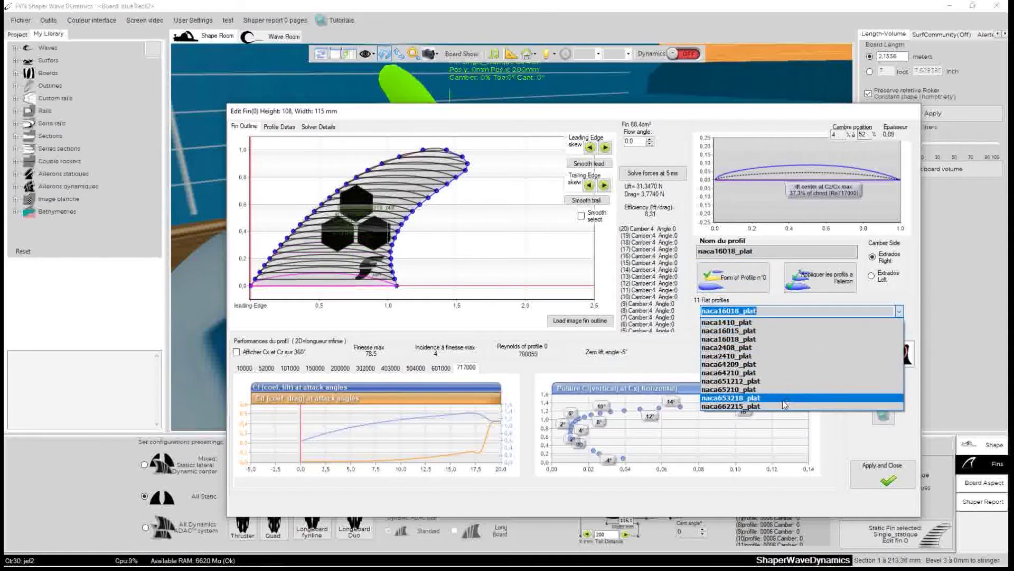
pyautogui.click(783, 402)
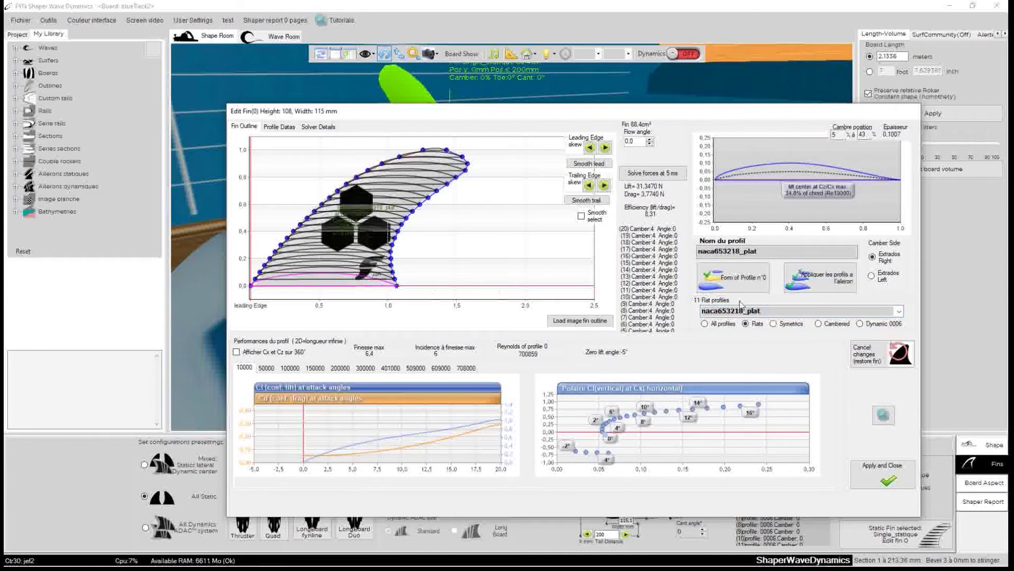
pyautogui.click(898, 312)
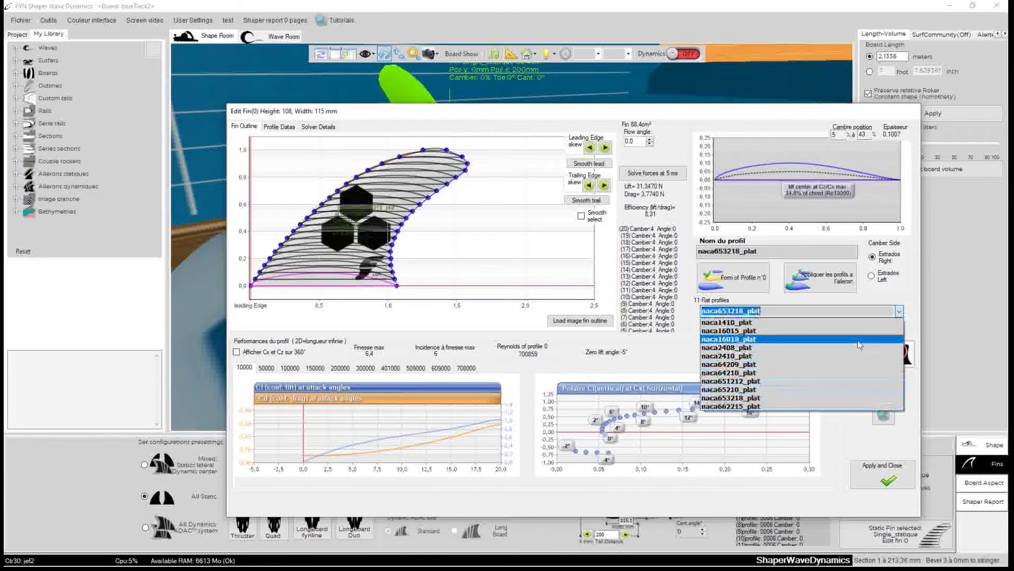
pyautogui.click(786, 355)
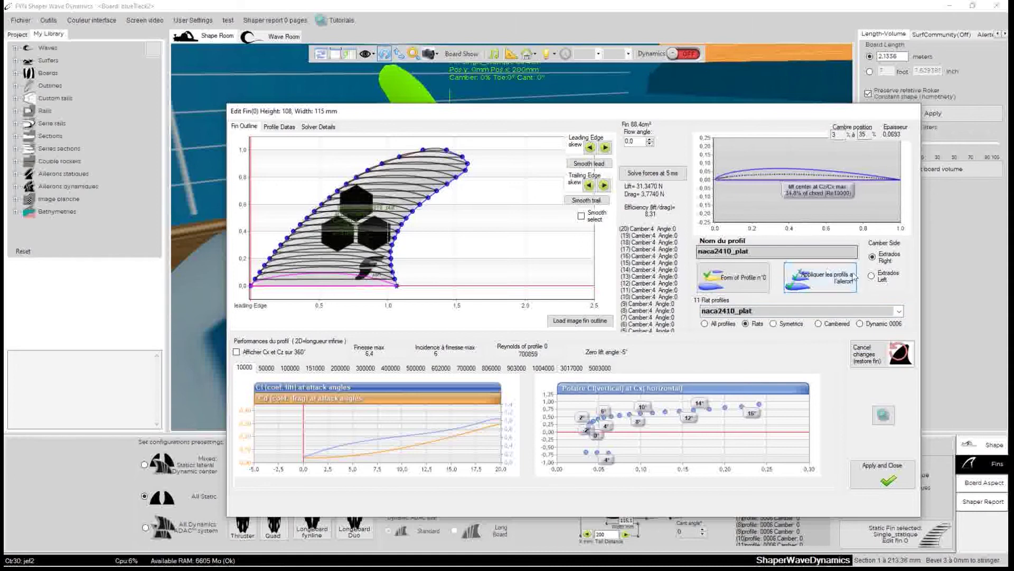
pyautogui.click(821, 286)
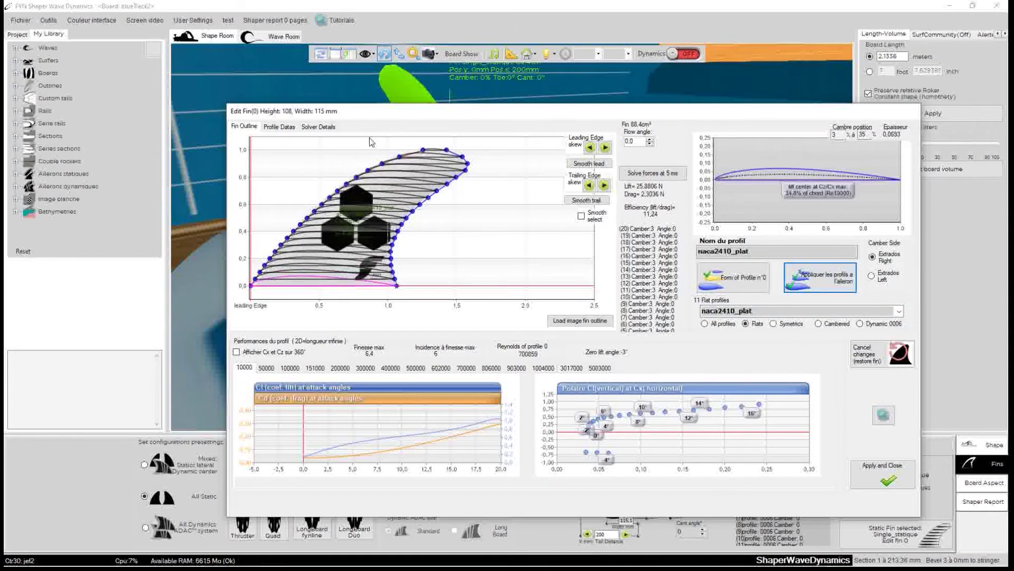
pyautogui.moveTo(361, 115); pyautogui.dragTo(370, 114)
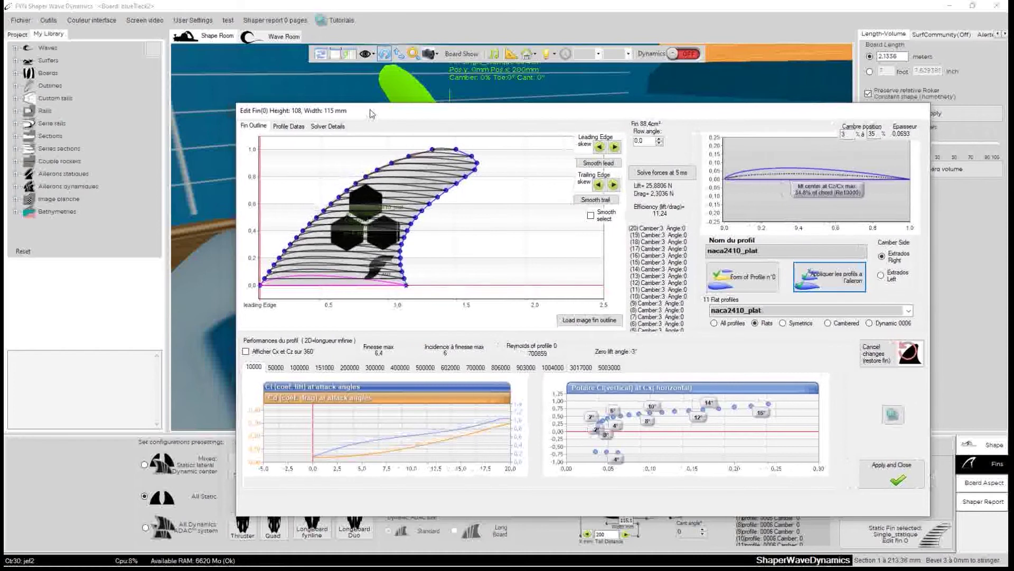
pyautogui.click(887, 474)
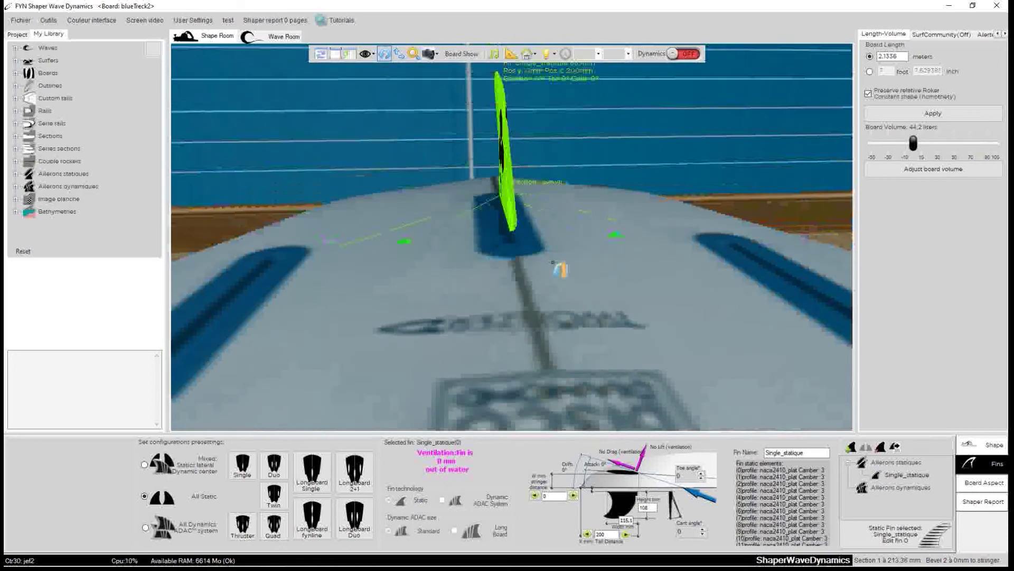
# - Inspect the edited fin on the board and set its lateral position from the stringer to -100 mm
pyautogui.moveTo(581, 200); pyautogui.dragTo(472, 168)
pyautogui.click(529, 186)
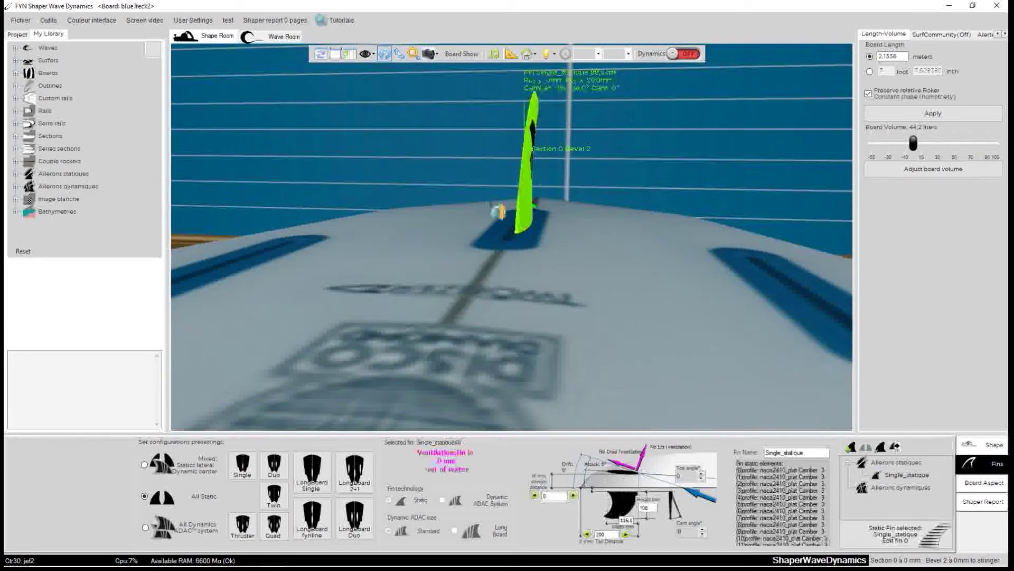
pyautogui.moveTo(491, 205); pyautogui.dragTo(585, 200)
pyautogui.click(473, 196)
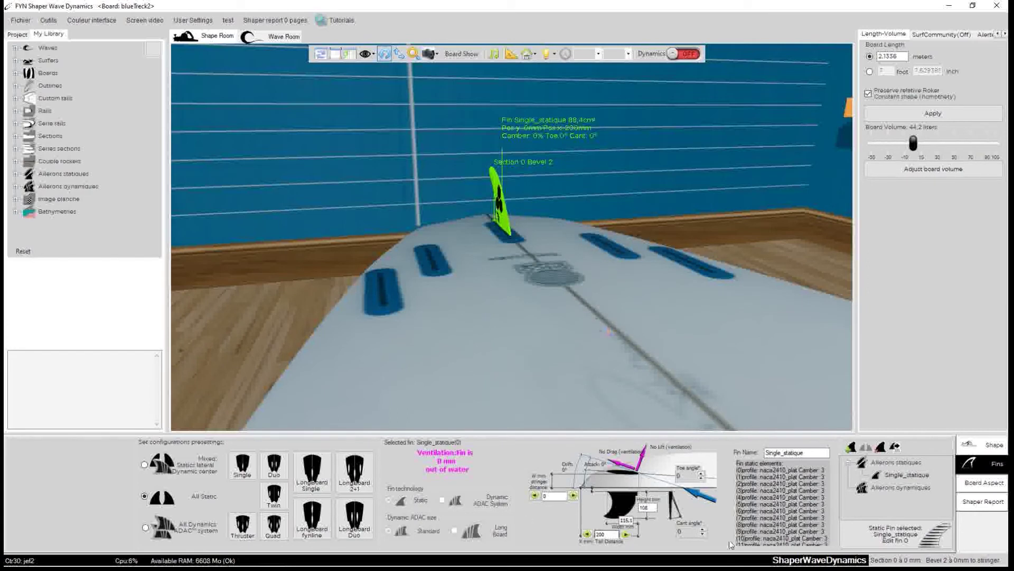
pyautogui.click(543, 496)
pyautogui.write('16')
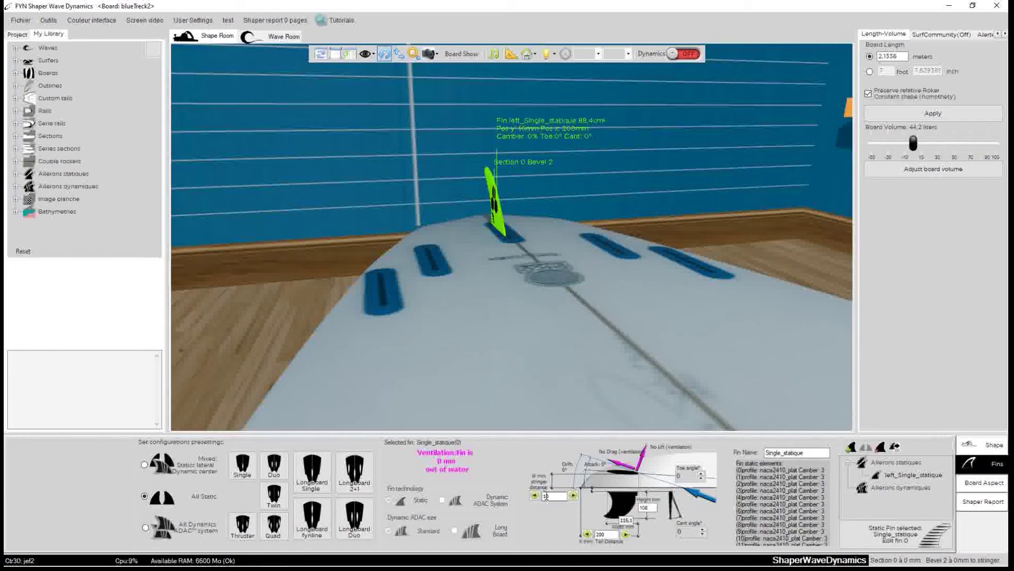
pyautogui.write('00')
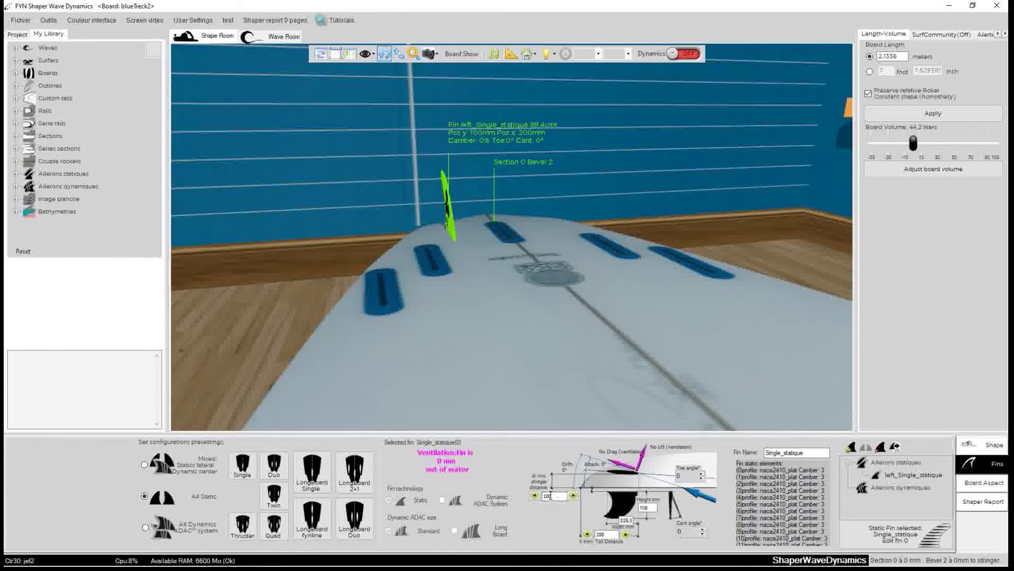
pyautogui.click(544, 496)
pyautogui.write('-')
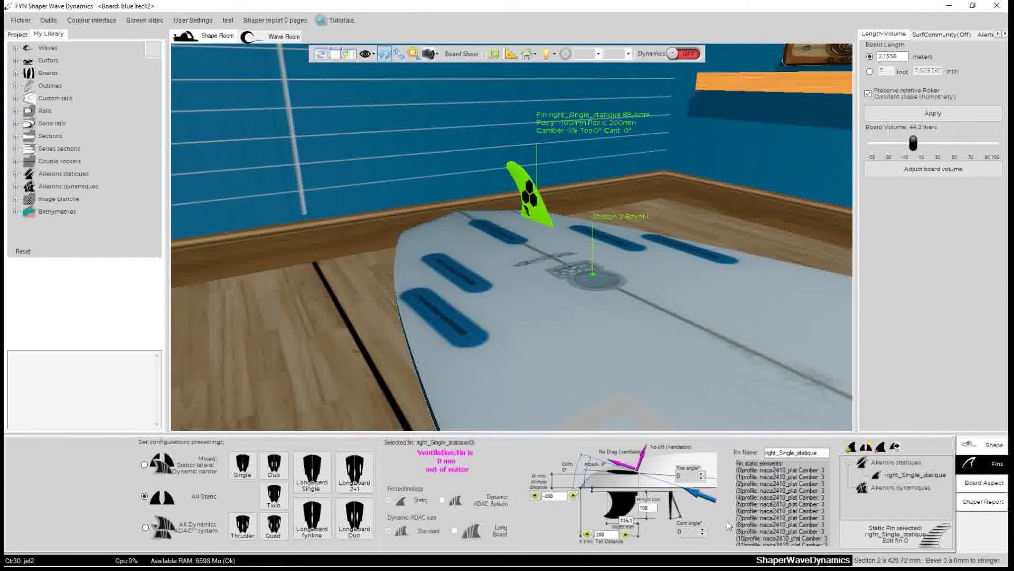
# - Move the right fin to 330 mm from the tail and set its lateral position to -150 mm
pyautogui.click(625, 534)
pyautogui.click(626, 534)
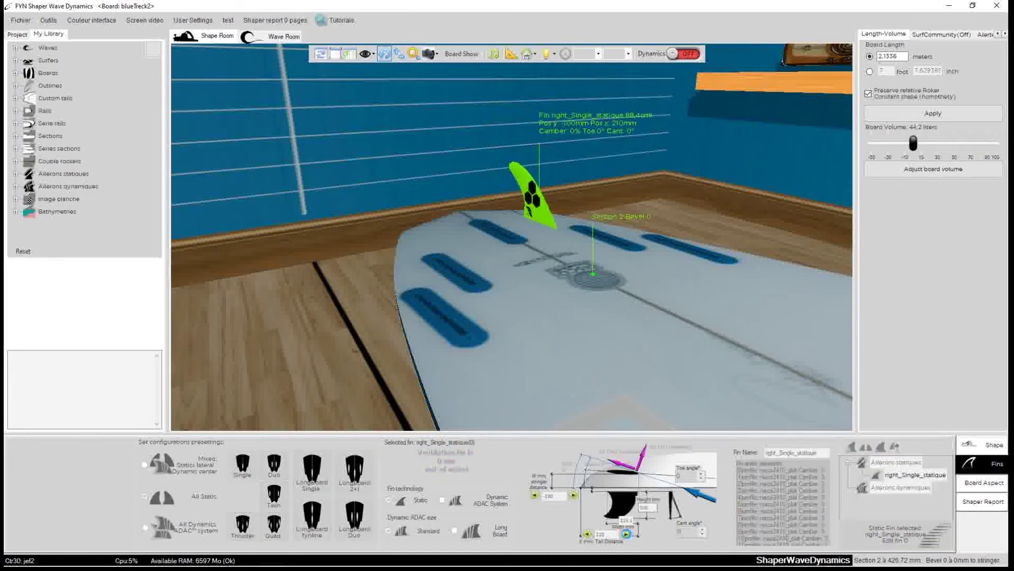
pyautogui.click(626, 534)
pyautogui.click(626, 534)
pyautogui.click(625, 534)
pyautogui.click(626, 534)
pyautogui.click(626, 535)
pyautogui.click(626, 534)
pyautogui.click(625, 535)
pyautogui.click(626, 535)
pyautogui.click(626, 535)
pyautogui.click(626, 535)
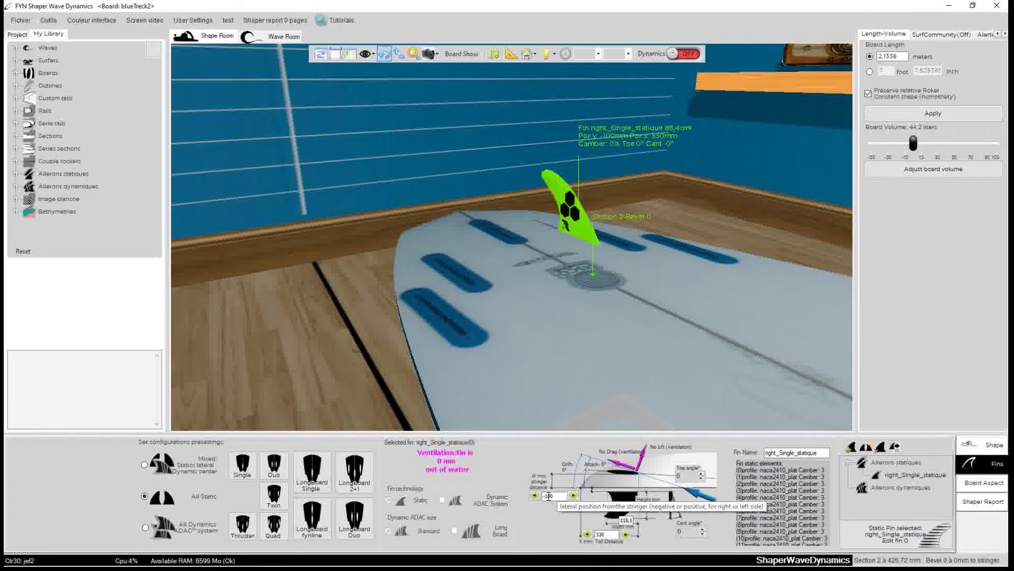
pyautogui.click(549, 497)
pyautogui.write('5')
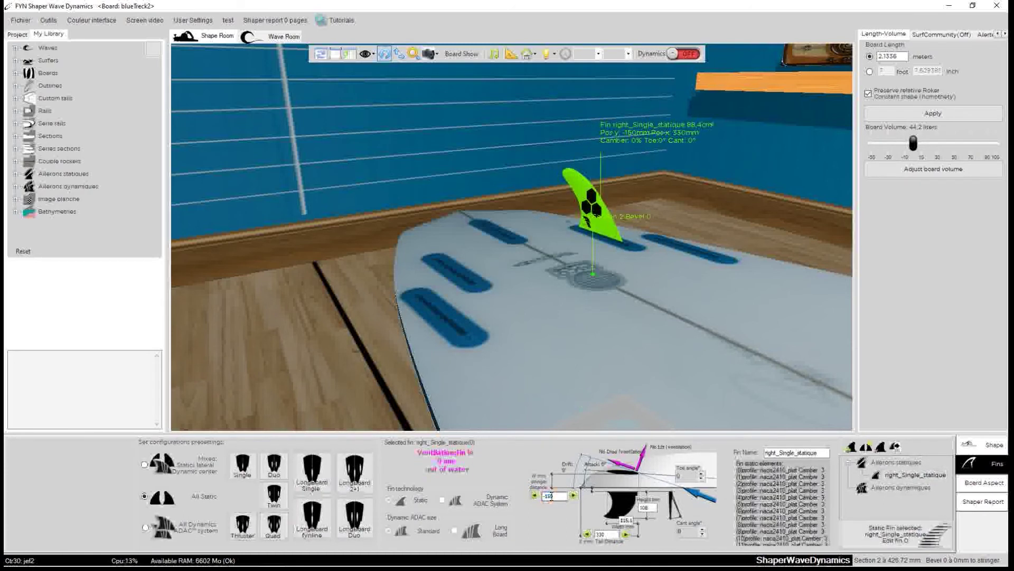
# - Select the right fin on the board and create its antagonist fin on the opposite side
pyautogui.moveTo(649, 303); pyautogui.dragTo(185, 273)
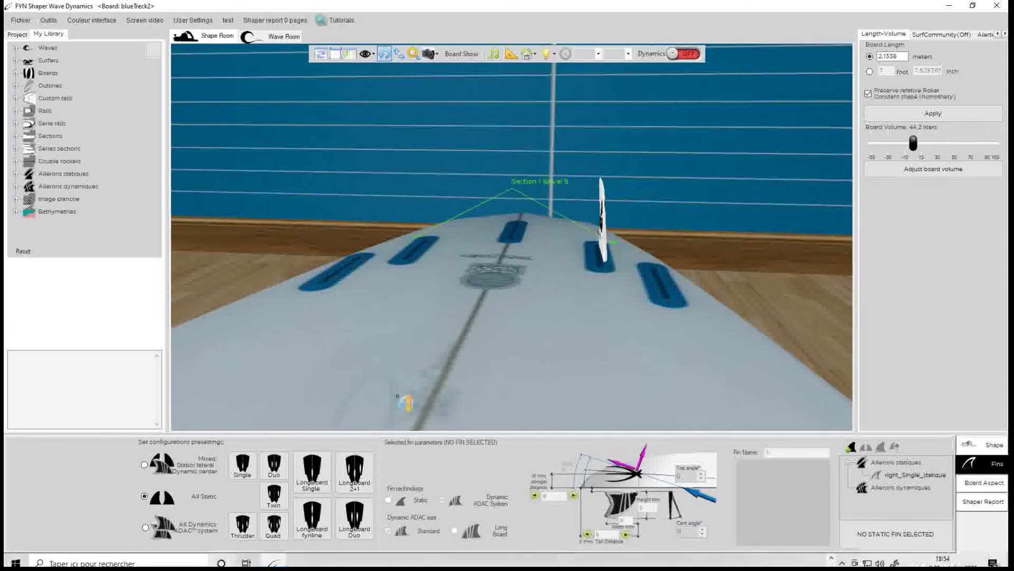
pyautogui.moveTo(520, 216); pyautogui.dragTo(642, 232)
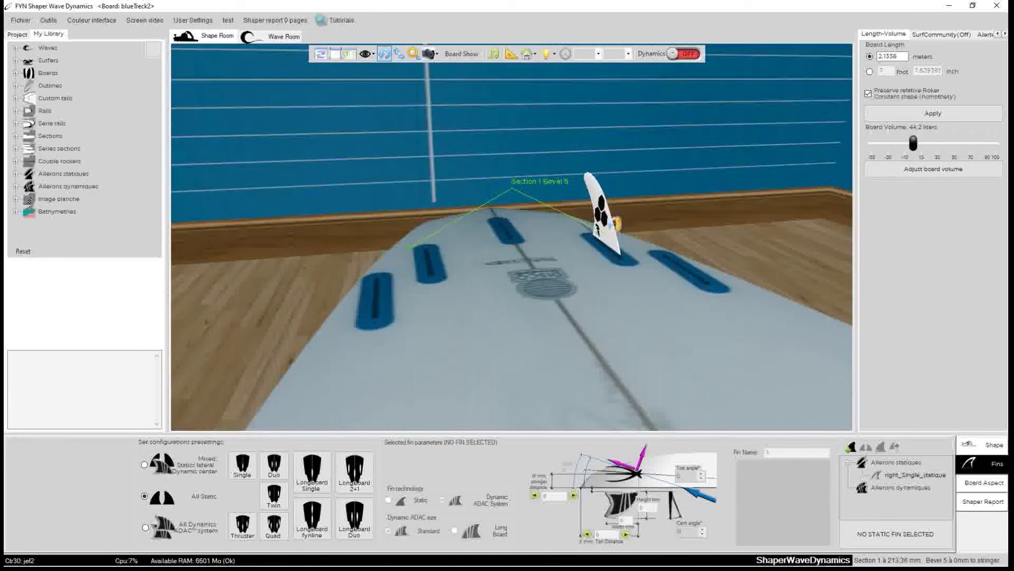
pyautogui.click(614, 224)
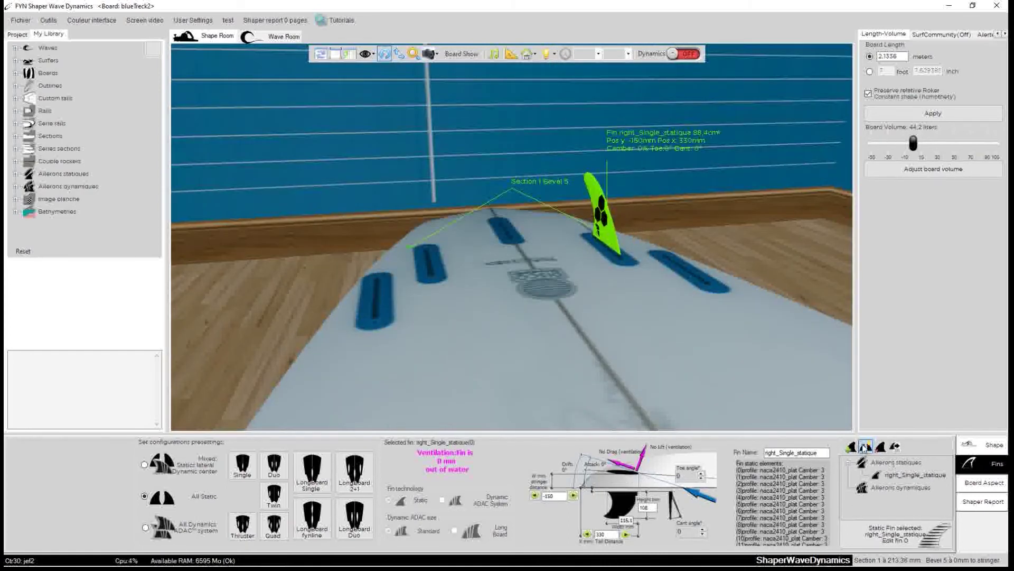
pyautogui.click(867, 450)
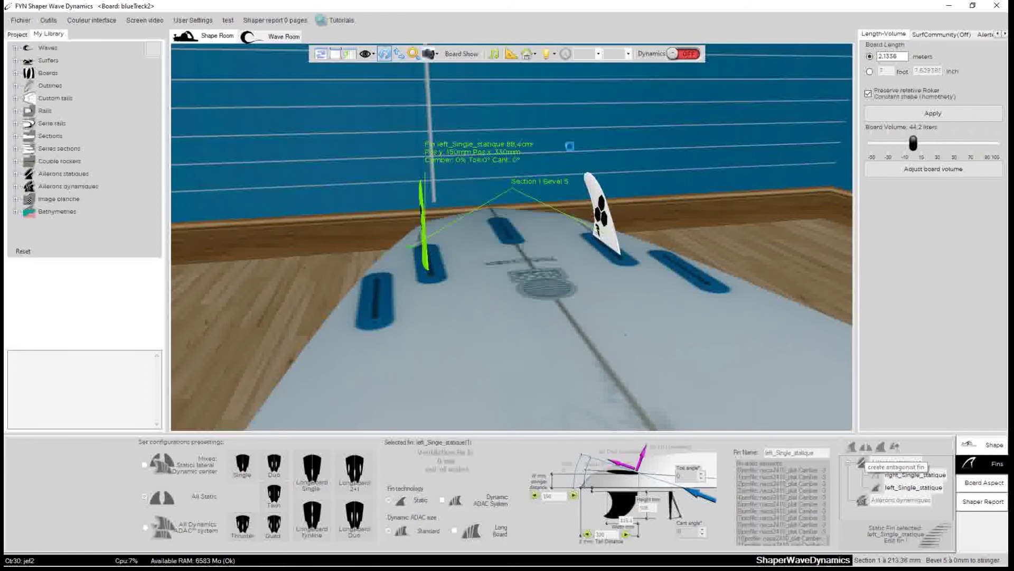
# - Examine the pair of lateral fins on the board from several angles
pyautogui.click(388, 229)
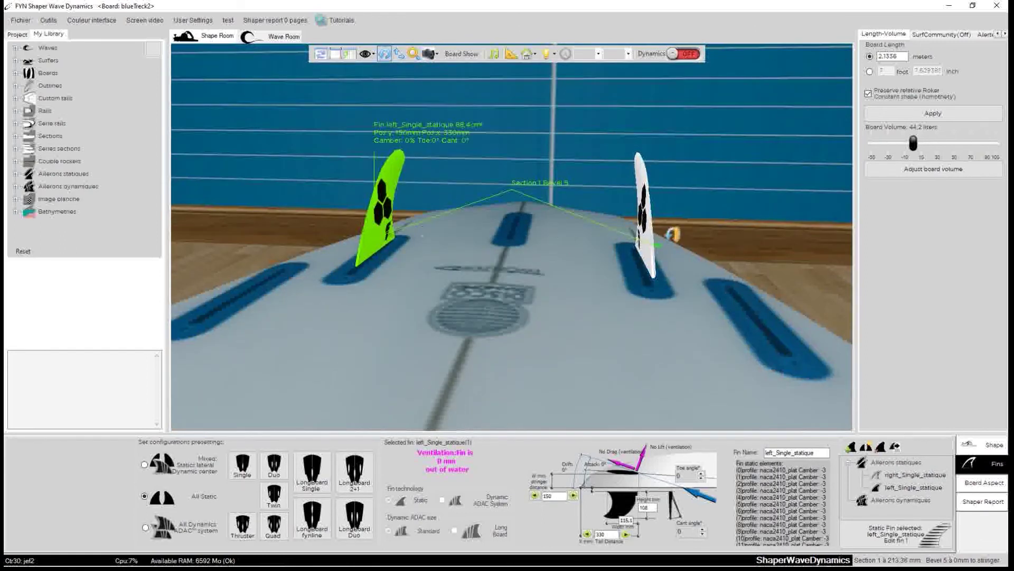
pyautogui.moveTo(399, 227); pyautogui.dragTo(449, 224)
pyautogui.moveTo(332, 183); pyautogui.dragTo(568, 217)
pyautogui.moveTo(309, 193); pyautogui.dragTo(510, 229)
pyautogui.scroll(-3, 509, 229)
pyautogui.moveTo(682, 207); pyautogui.dragTo(448, 313)
pyautogui.click(414, 238)
pyautogui.moveTo(417, 252); pyautogui.dragTo(651, 276)
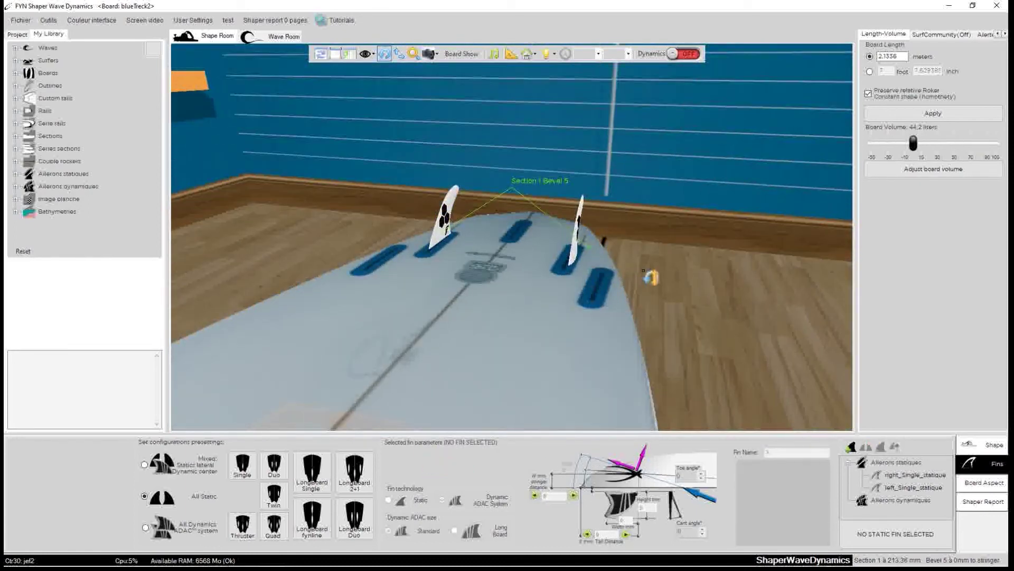
# - Save the left lateral fin to the static fins library as future_lateral.fynstat
pyautogui.click(906, 487)
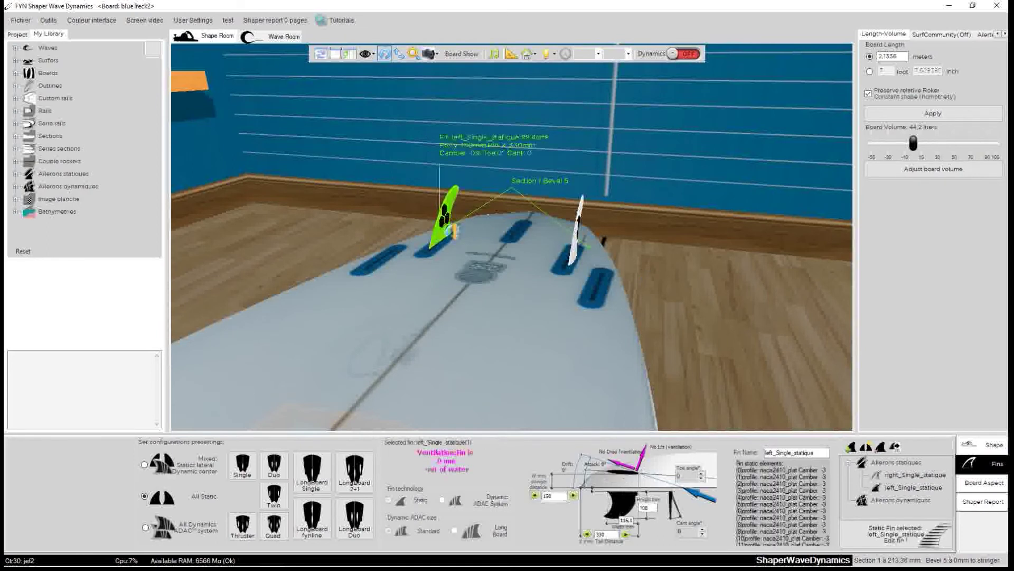
pyautogui.rightClick(889, 490)
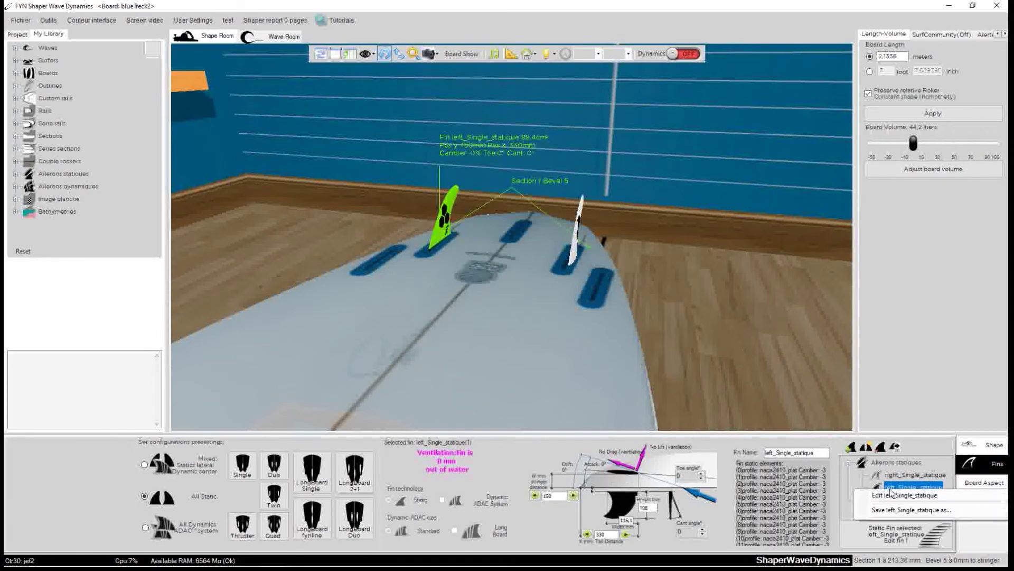
pyautogui.click(905, 508)
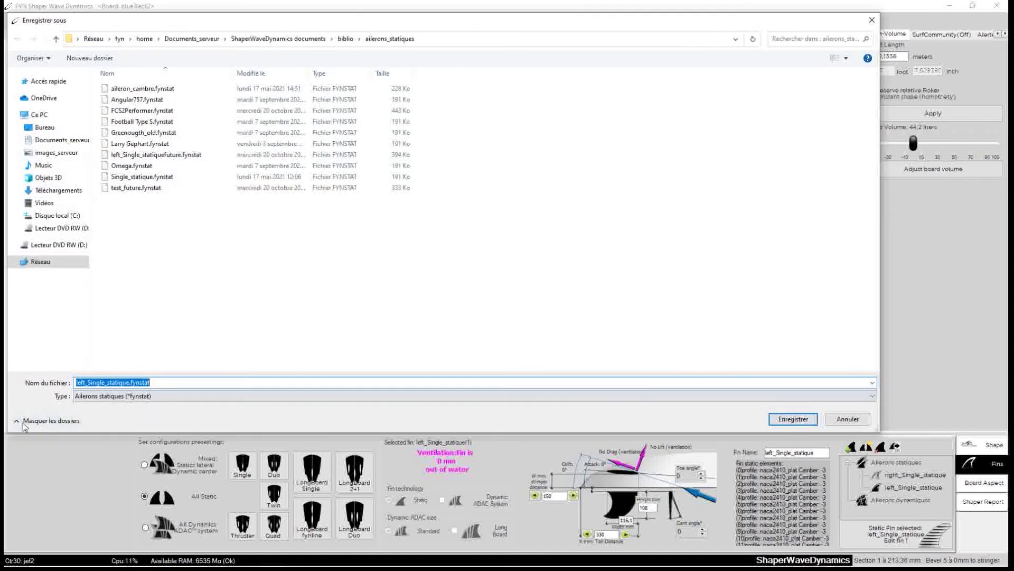
pyautogui.click(100, 382)
pyautogui.moveTo(128, 385); pyautogui.dragTo(87, 377)
pyautogui.write('futur')
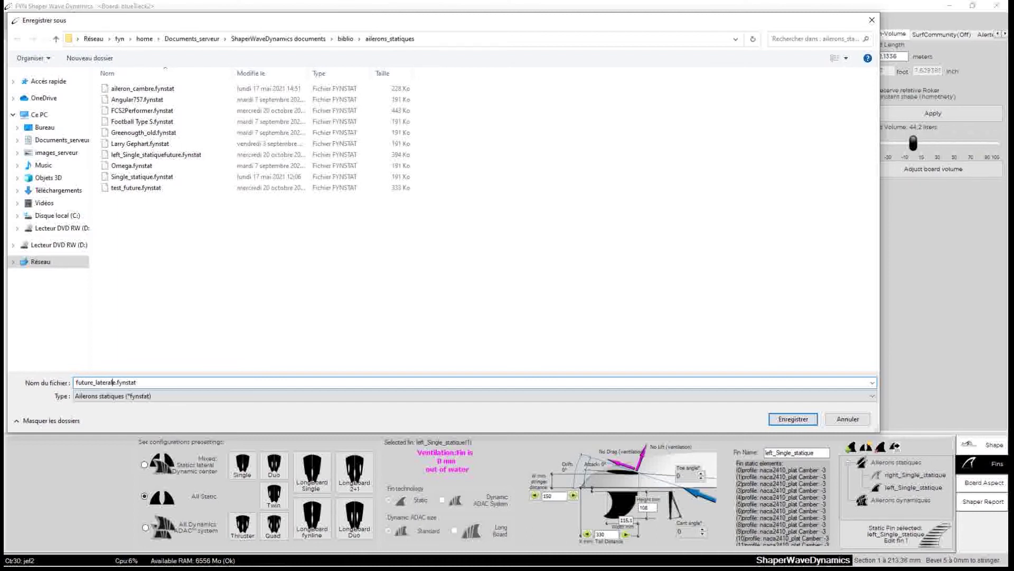
pyautogui.click(793, 418)
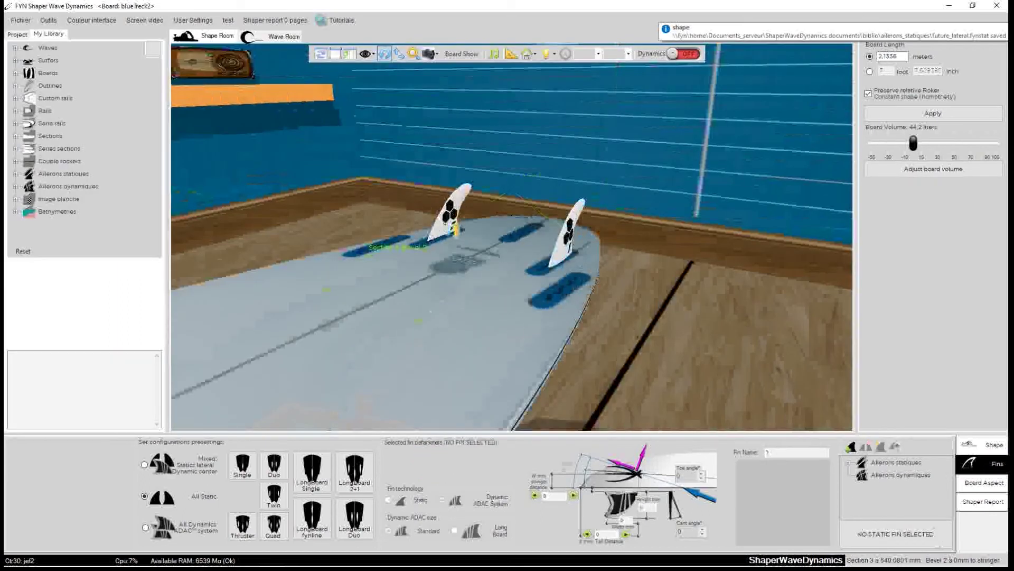
# - Find test_future.fynstat among the library's static fins and add it to the board as the centre fin
pyautogui.click(16, 173)
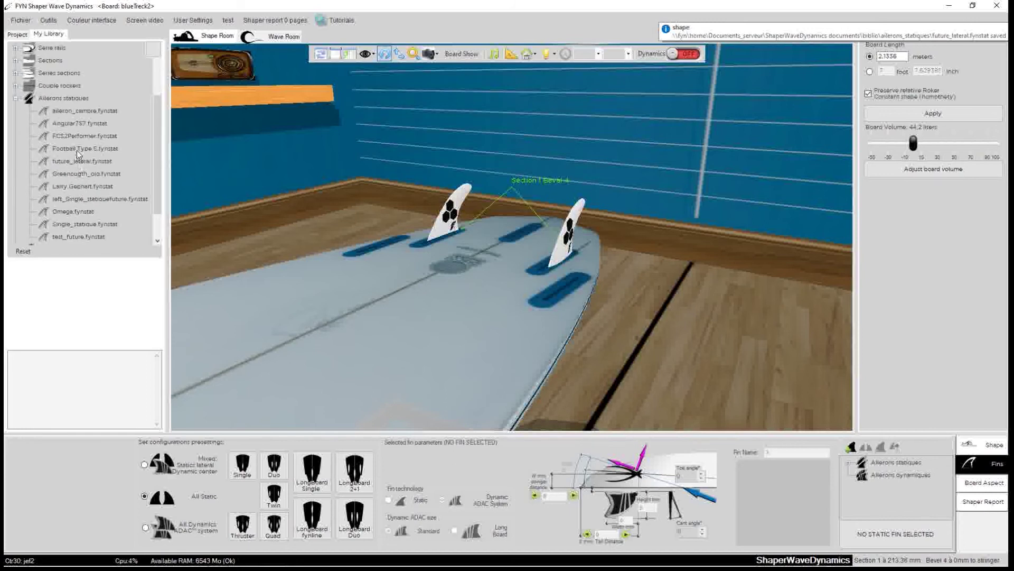
pyautogui.click(75, 223)
pyautogui.click(74, 212)
pyautogui.click(80, 236)
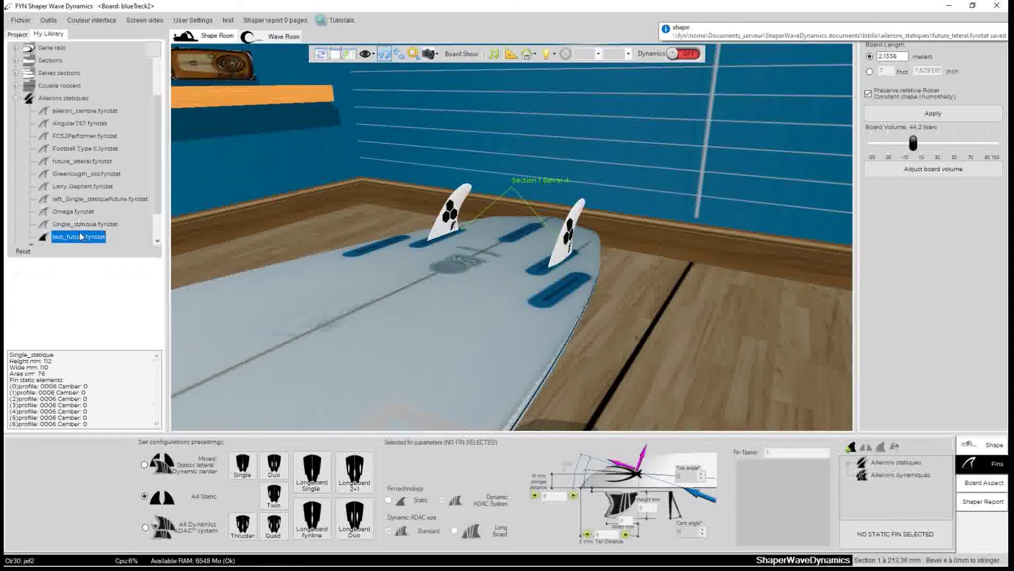
pyautogui.click(84, 211)
pyautogui.click(79, 236)
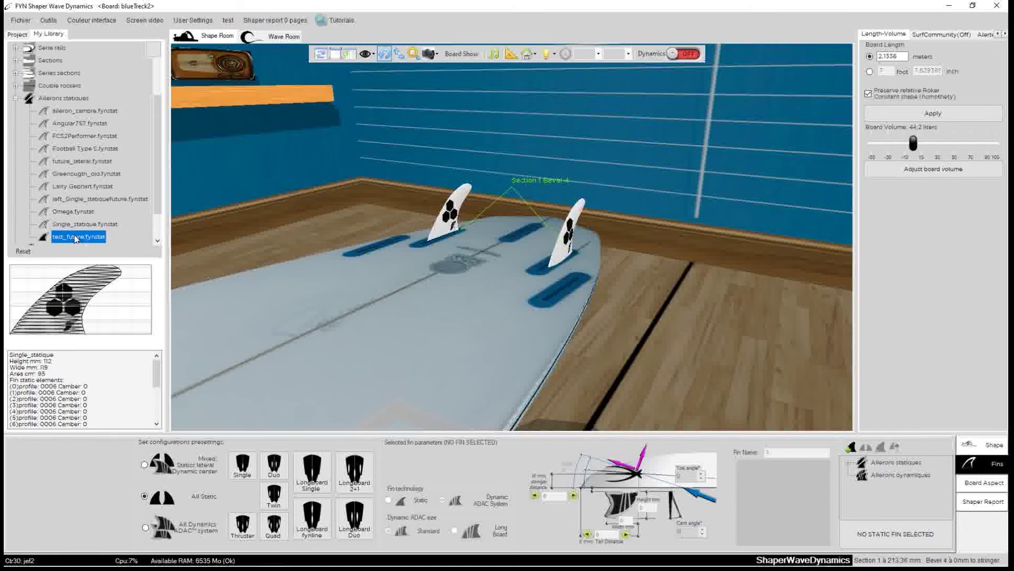
pyautogui.click(524, 247)
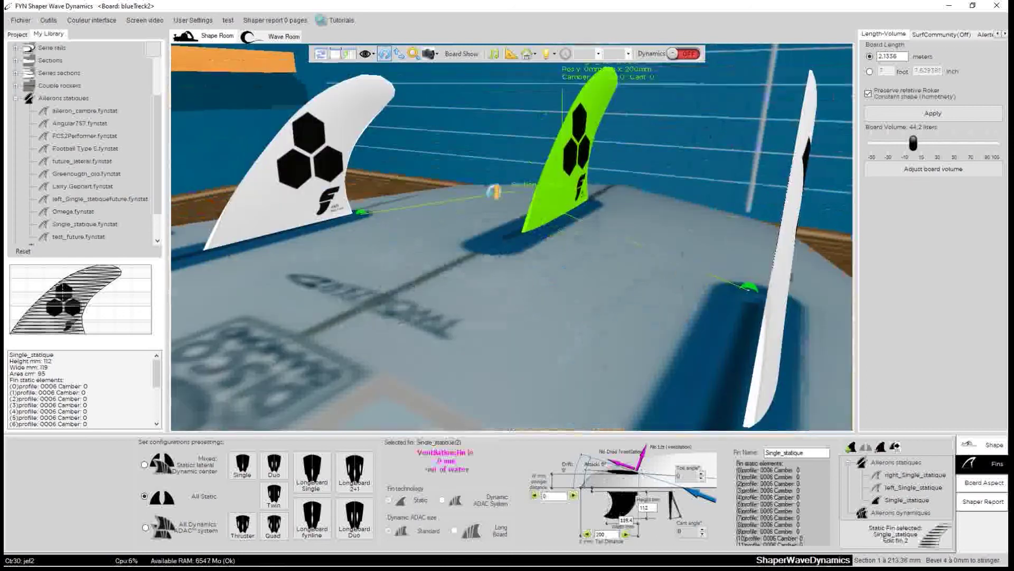
# - Examine the three-fin set on the board from the front, side and close up
pyautogui.moveTo(494, 191); pyautogui.dragTo(407, 258)
pyautogui.scroll(-3, 407, 258)
pyautogui.click(533, 213)
pyautogui.scroll(-5, 537, 215)
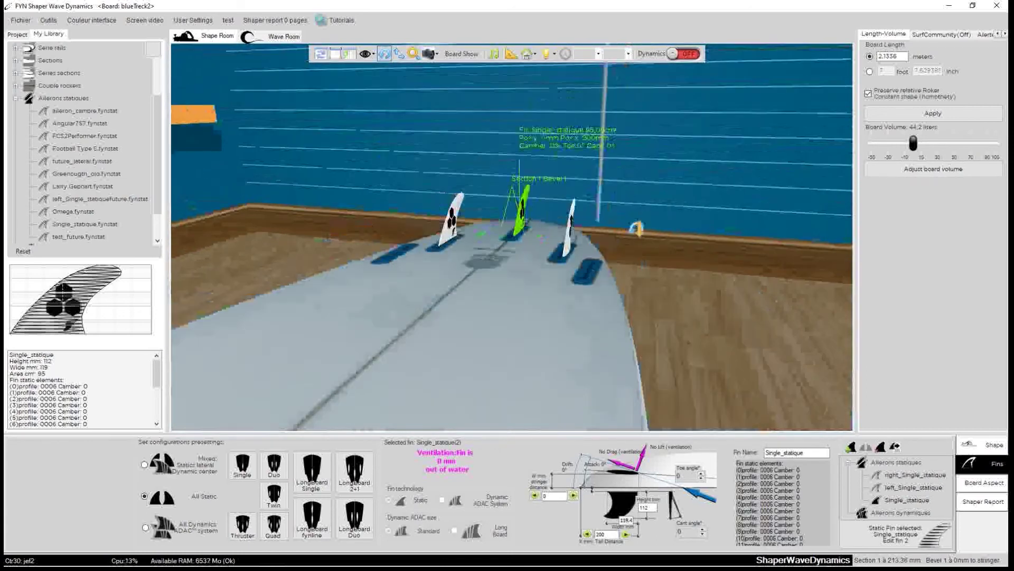
pyautogui.moveTo(636, 226); pyautogui.dragTo(446, 267)
pyautogui.click(531, 228)
pyautogui.scroll(5, 530, 228)
pyautogui.moveTo(686, 260); pyautogui.dragTo(436, 308)
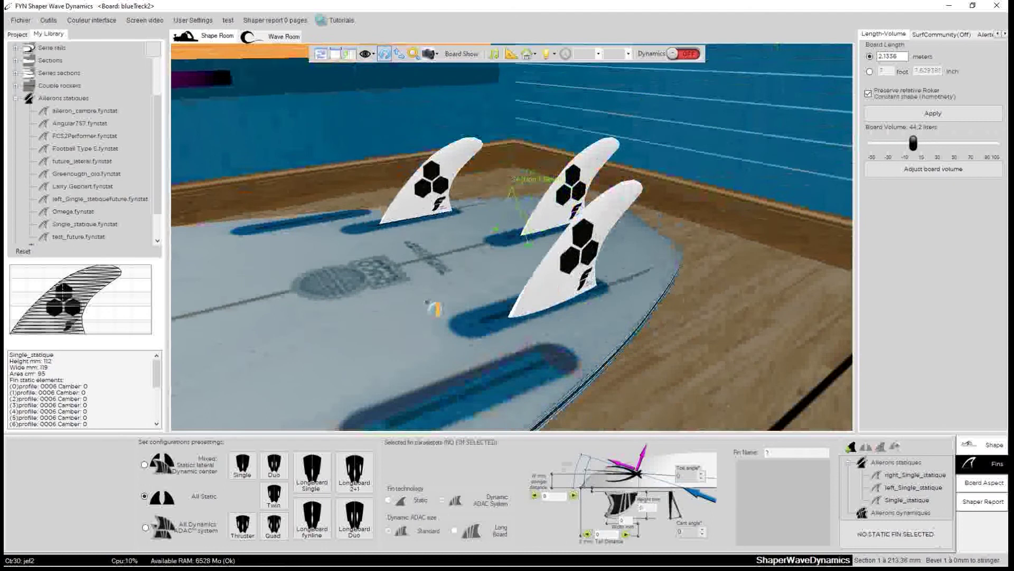
pyautogui.click(591, 197)
pyautogui.scroll(-5, 592, 197)
pyautogui.moveTo(698, 253); pyautogui.dragTo(460, 309)
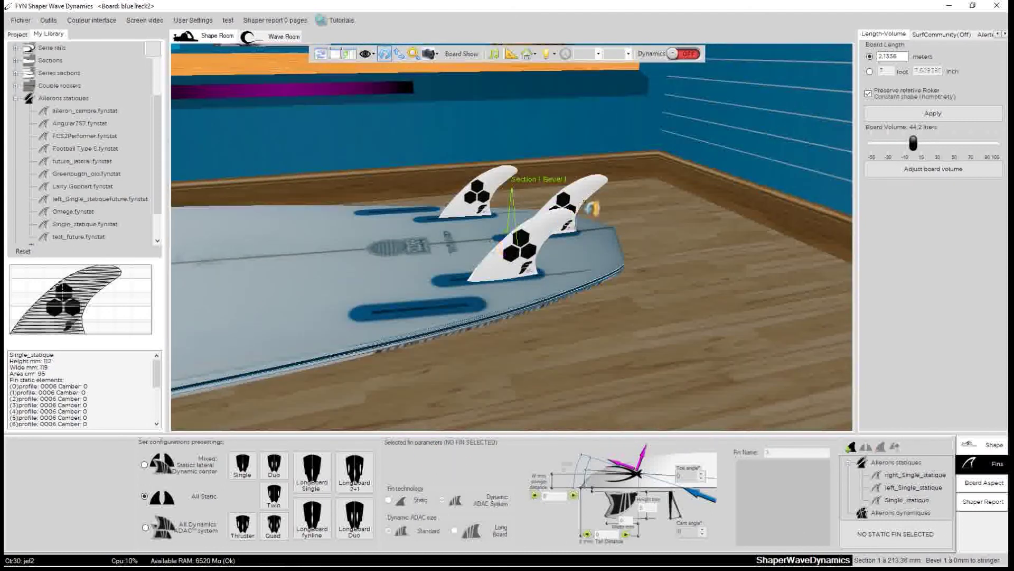
pyautogui.click(592, 208)
pyautogui.scroll(5, 592, 208)
pyautogui.moveTo(794, 258); pyautogui.dragTo(530, 271)
pyautogui.click(637, 214)
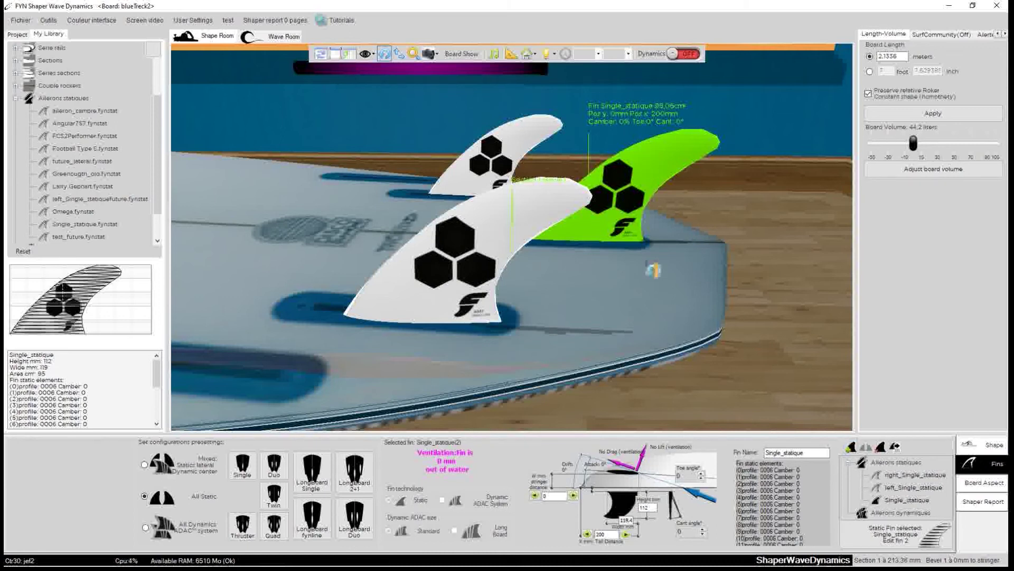
# - Select the right and left lateral fins in turn among the board's static fins, ending on the left one
pyautogui.moveTo(750, 221); pyautogui.dragTo(598, 208)
pyautogui.click(600, 210)
pyautogui.click(901, 488)
pyautogui.click(902, 477)
pyautogui.click(901, 489)
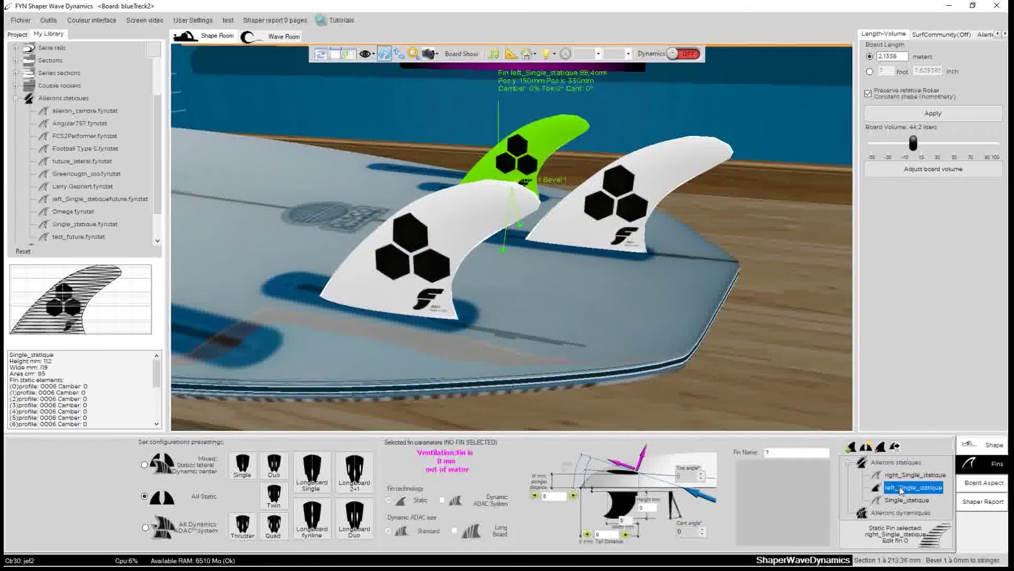
# - Export the right lateral fin as an STL file named stl_test_future.fynstat in the static fins folder
pyautogui.click(902, 476)
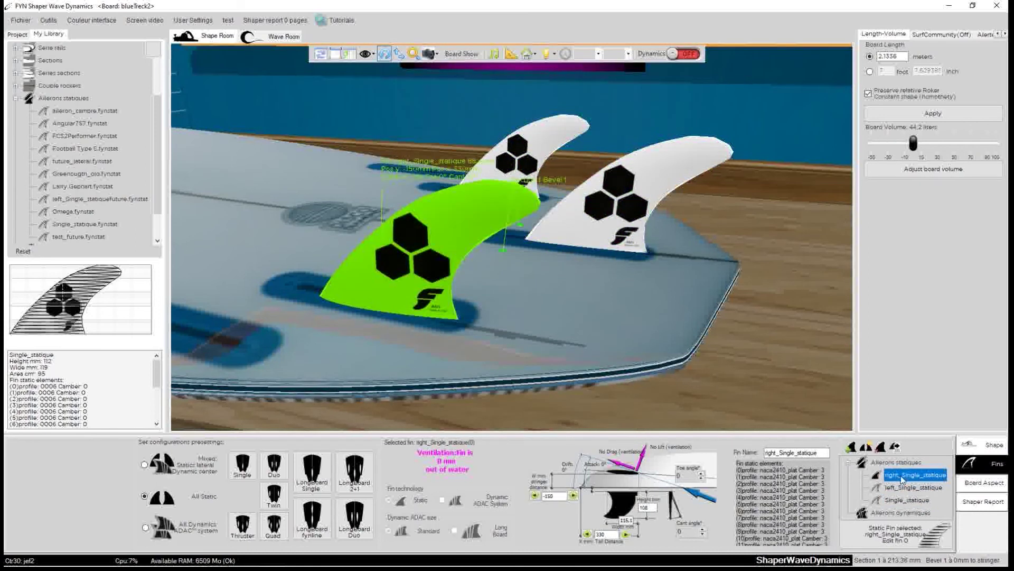
pyautogui.click(896, 447)
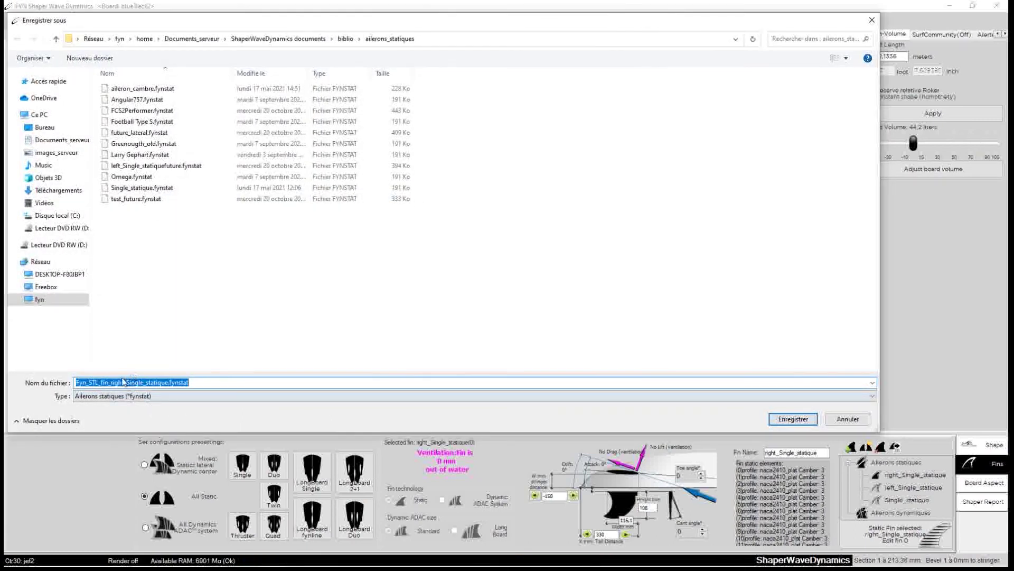
pyautogui.click(136, 382)
pyautogui.moveTo(168, 382); pyautogui.dragTo(40, 384)
pyautogui.write('stl_test_future')
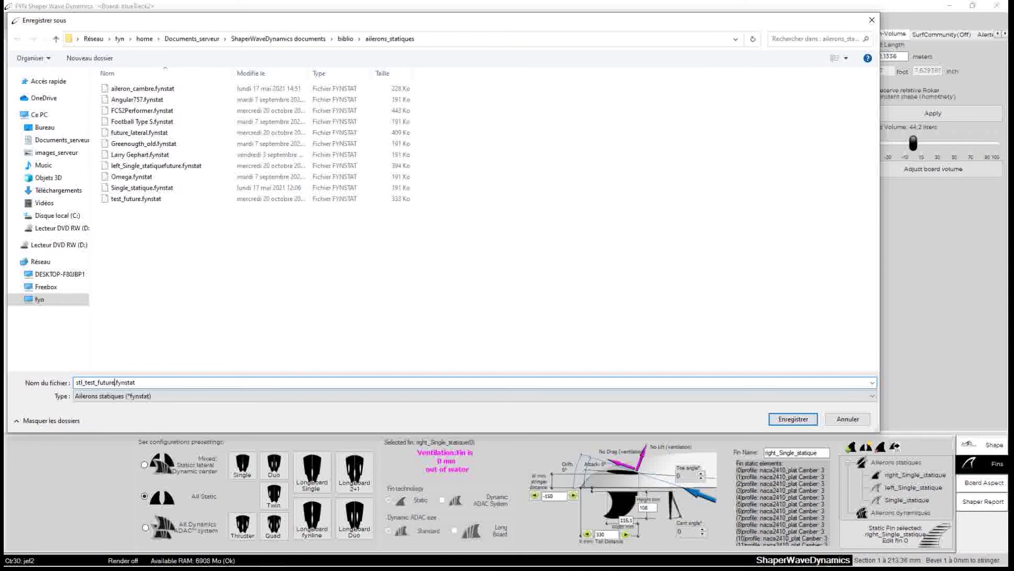
pyautogui.click(793, 419)
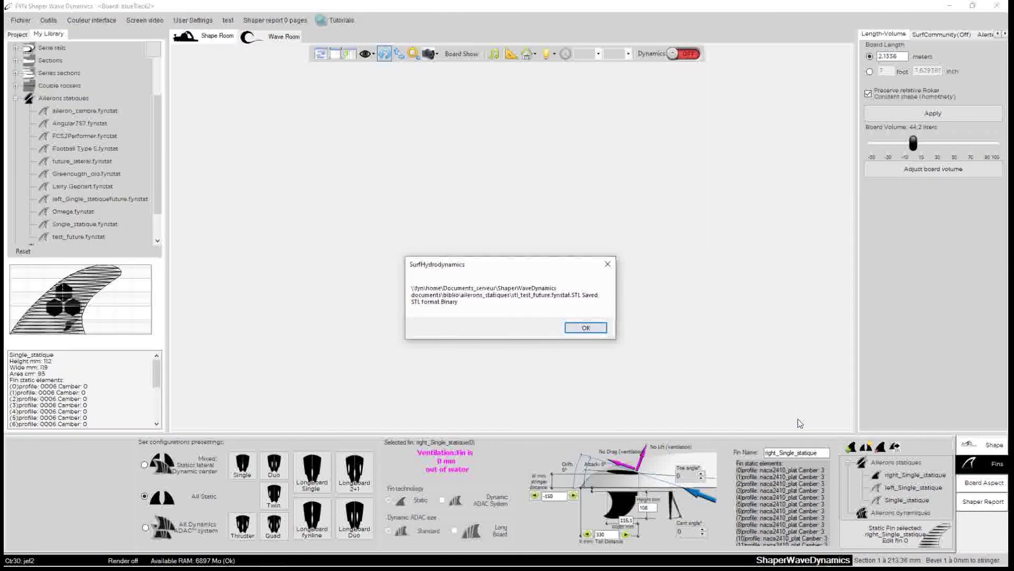
pyautogui.click(586, 327)
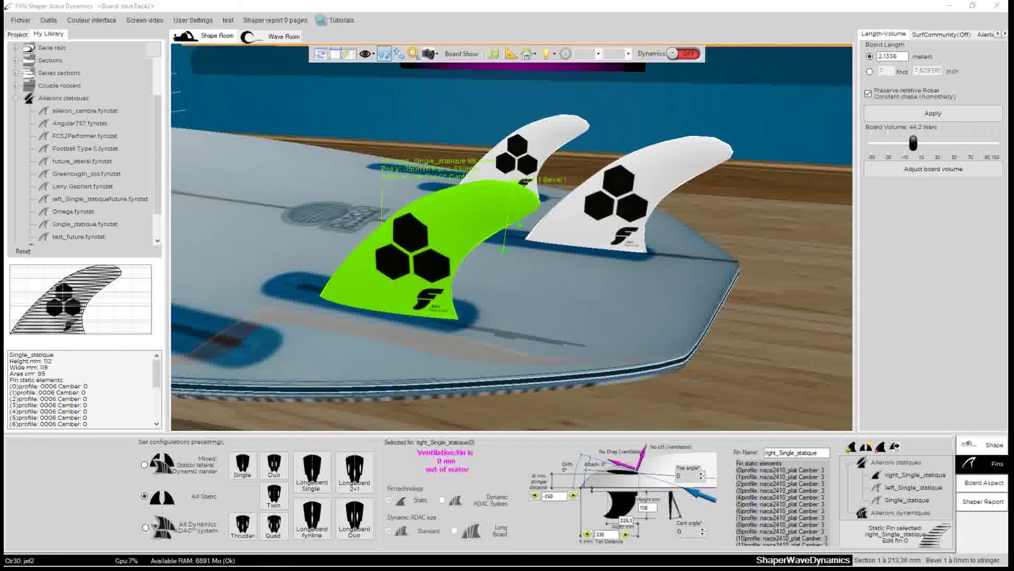
# - Switch to SolidWorks and open the exported fin STL model test_statique.fynstat
pyautogui.click(167, 66)
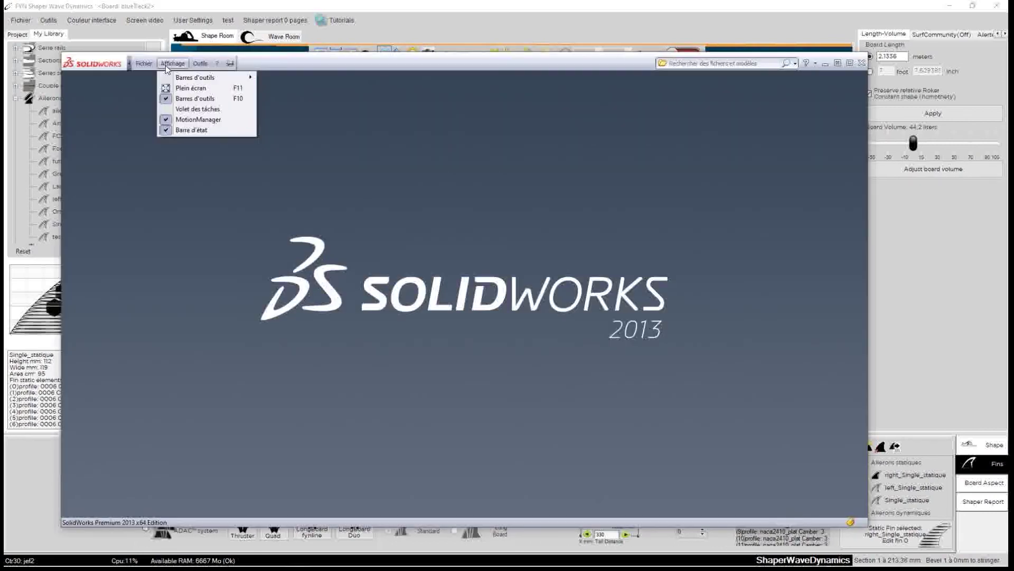
pyautogui.moveTo(143, 64)
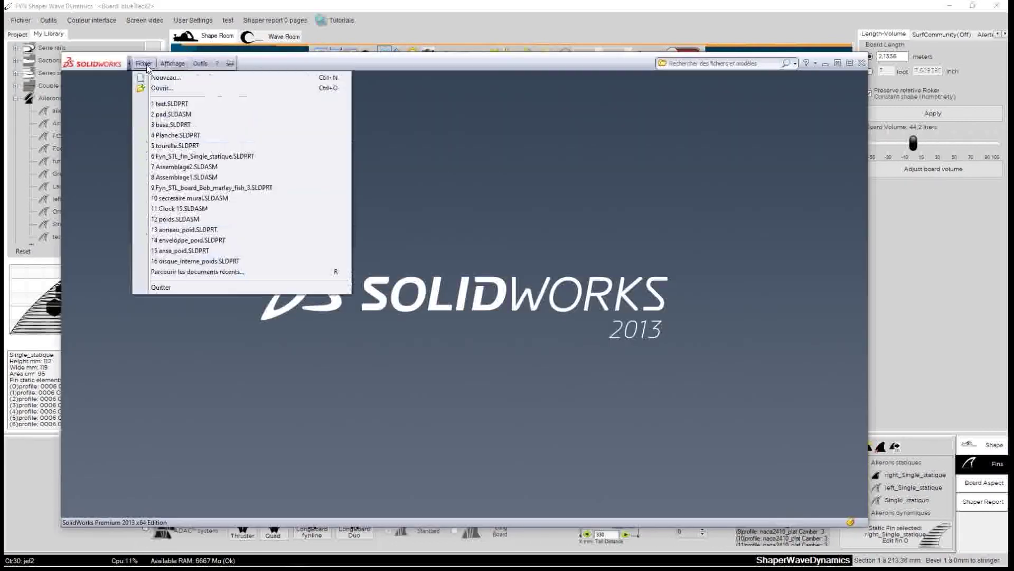
pyautogui.click(159, 88)
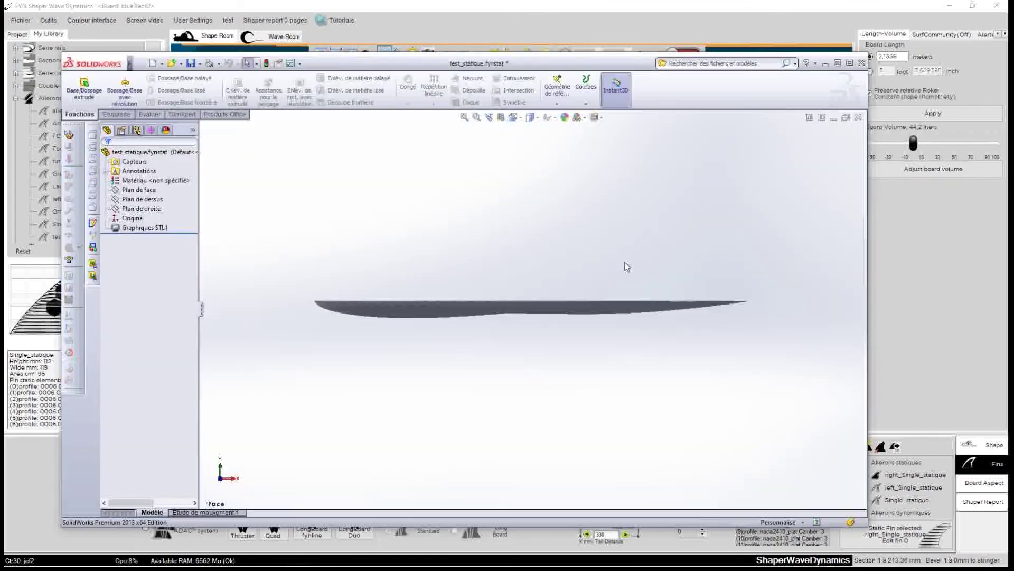
# - Examine the imported fin mesh edge-on and in side profile, and close SolidWorks without saving the model
pyautogui.scroll(-3, 625, 265)
pyautogui.scroll(4, 290, 208)
pyautogui.scroll(-3, 538, 243)
pyautogui.scroll(-3, 538, 243)
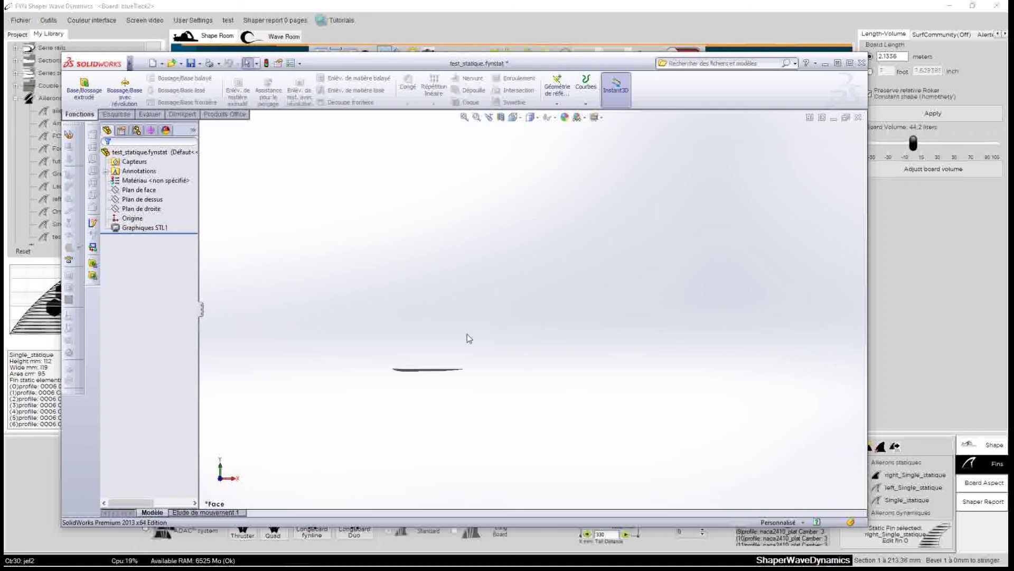
pyautogui.moveTo(475, 337); pyautogui.dragTo(596, 339, button='middle')
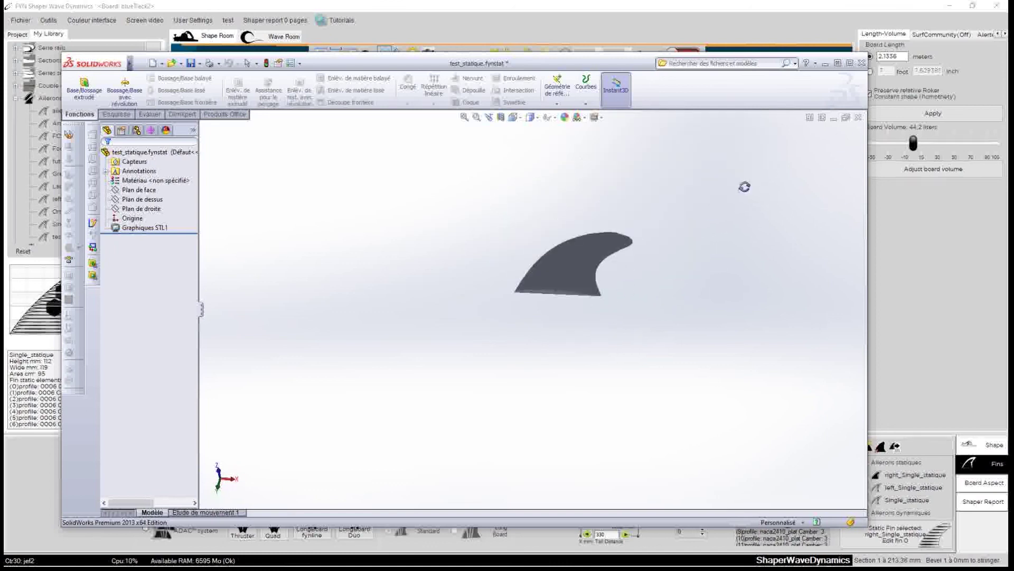
pyautogui.click(861, 63)
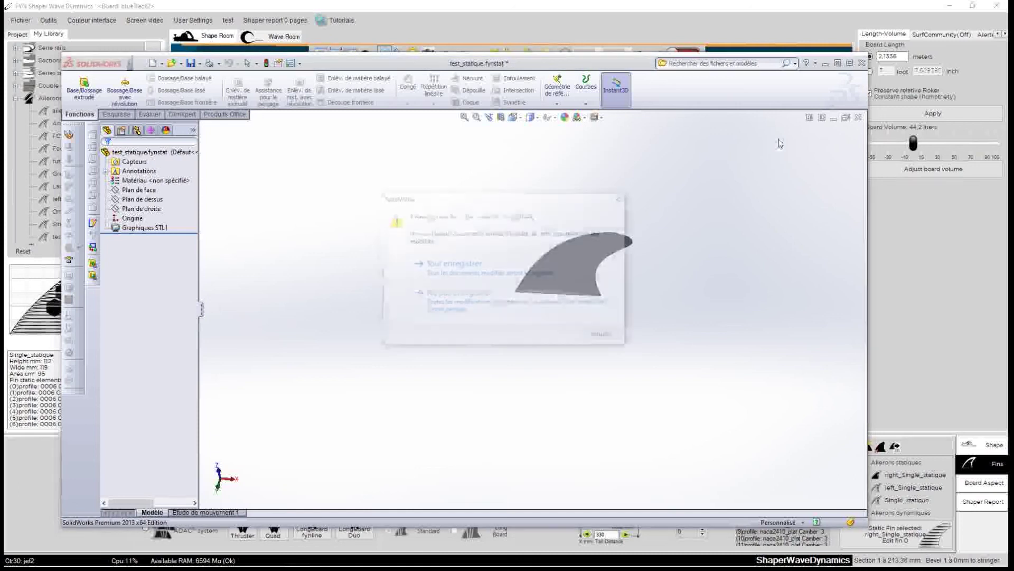
pyautogui.click(468, 296)
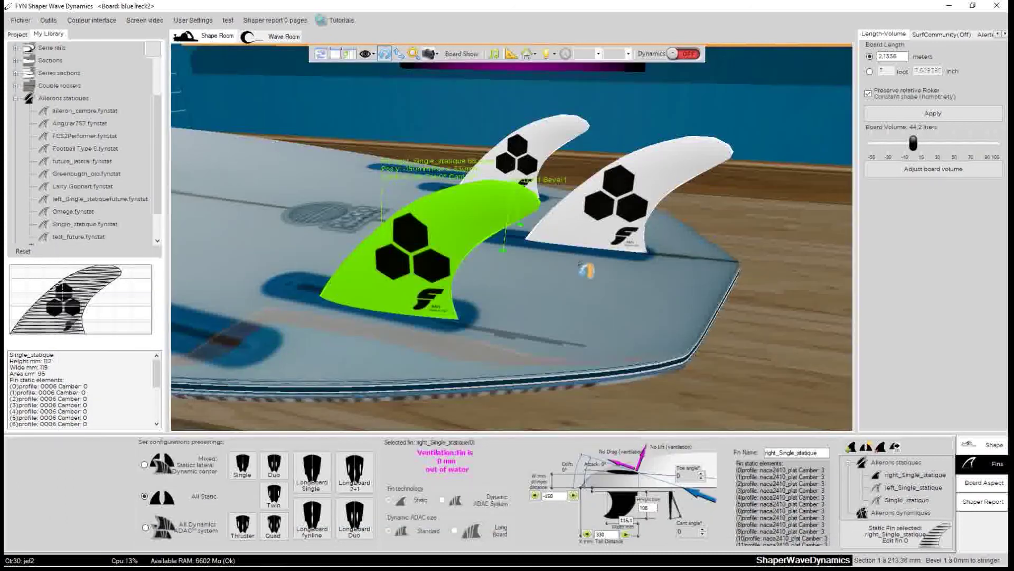
pyautogui.moveTo(810, 566)
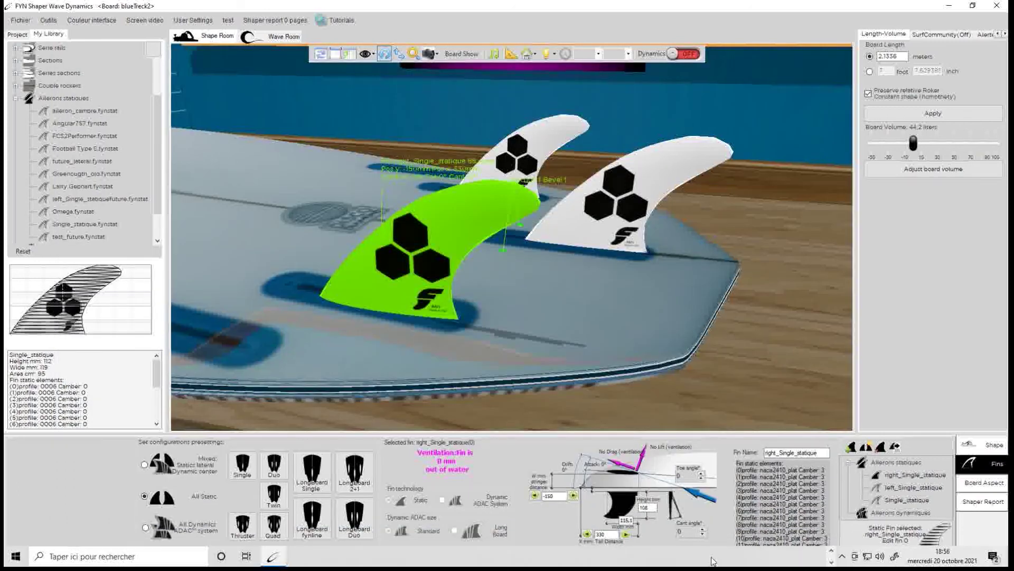
pyautogui.click(831, 551)
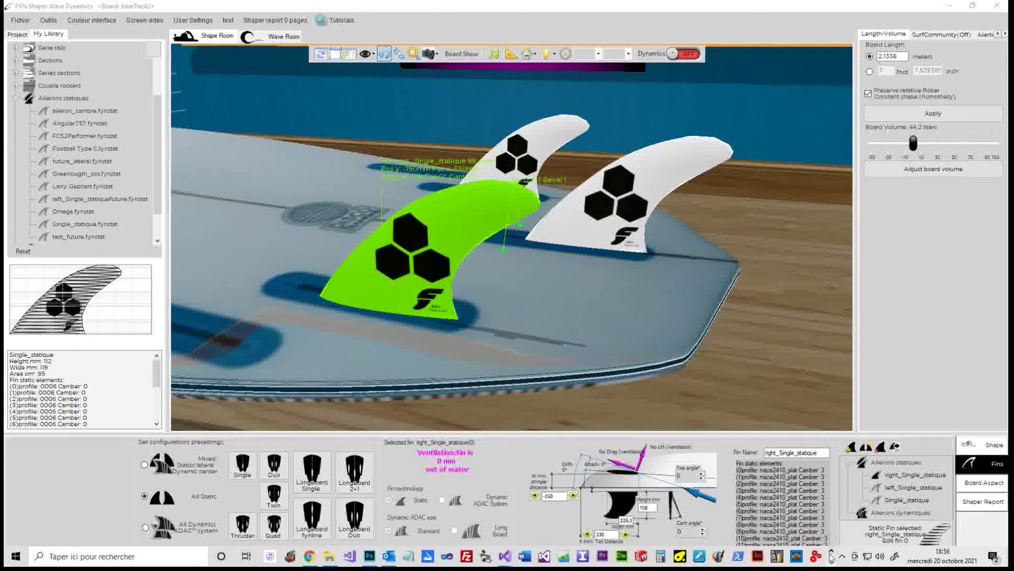
pyautogui.click(832, 560)
pyautogui.click(842, 558)
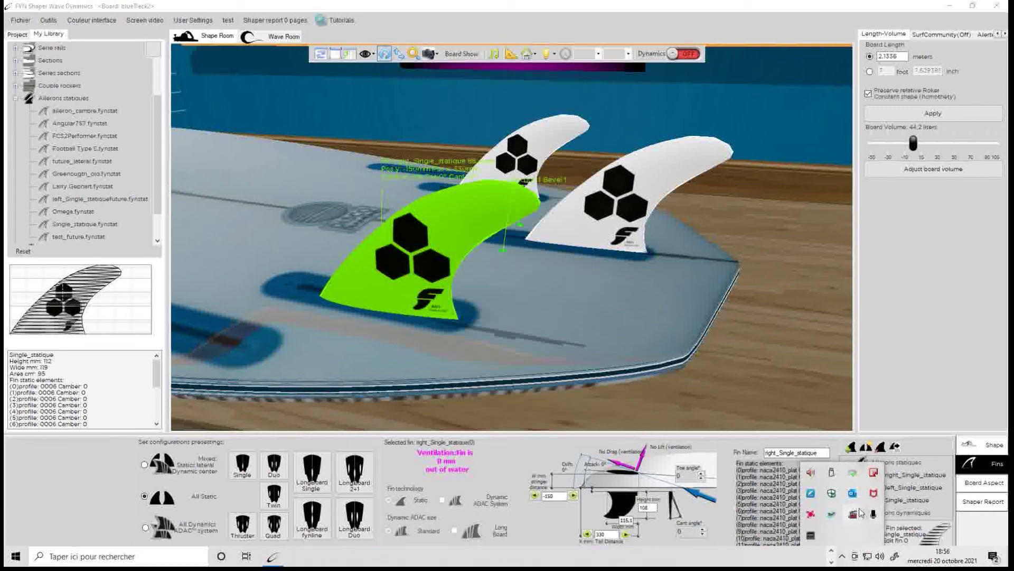